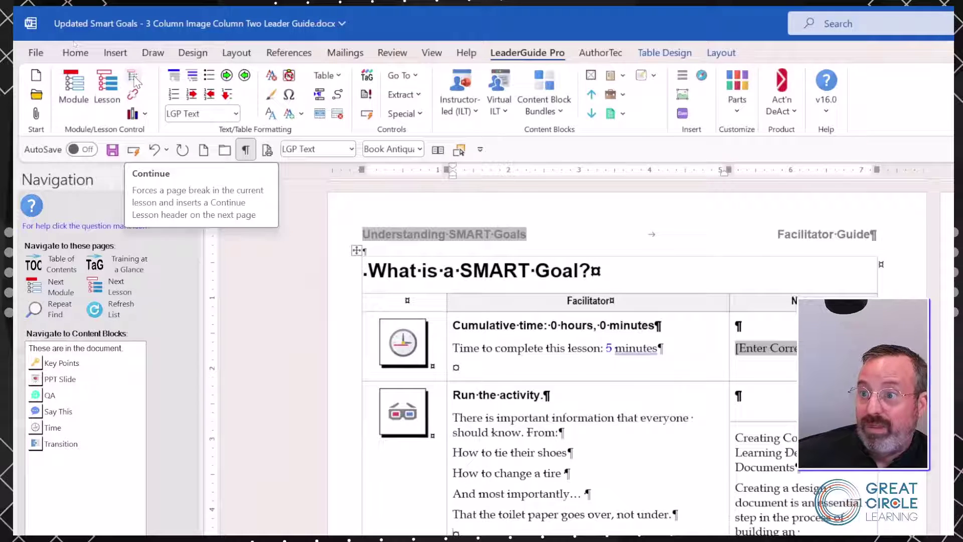
Continue the "What is a SMART Goal?" lesson on a new page from the "Run the activity" row, adding a blank paragraph before the page break.
click(133, 77)
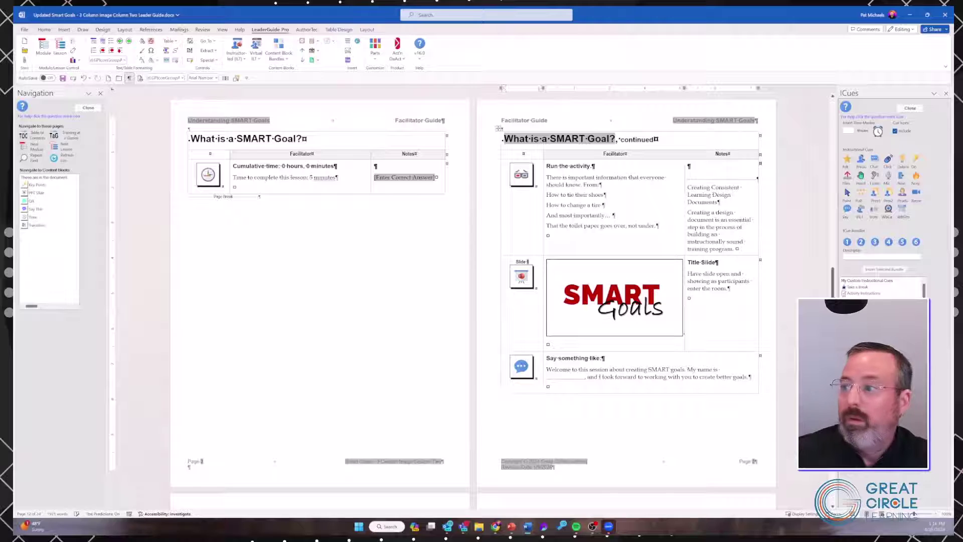
click(186, 199)
key(Return)
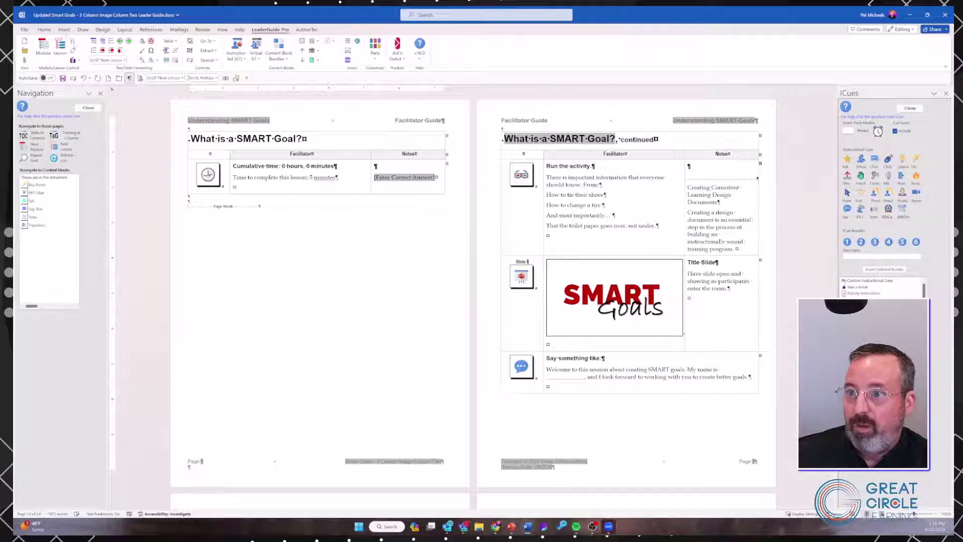
Insert the square LGP v16 Sneak Peek PNG from the Downloads folder into the blank paragraph below the lesson's time row.
click(64, 29)
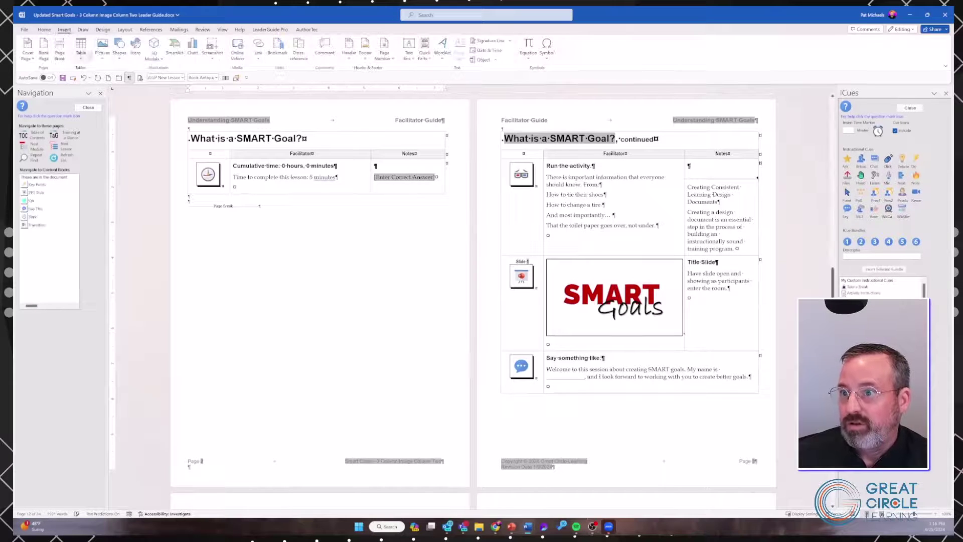
click(102, 48)
click(119, 83)
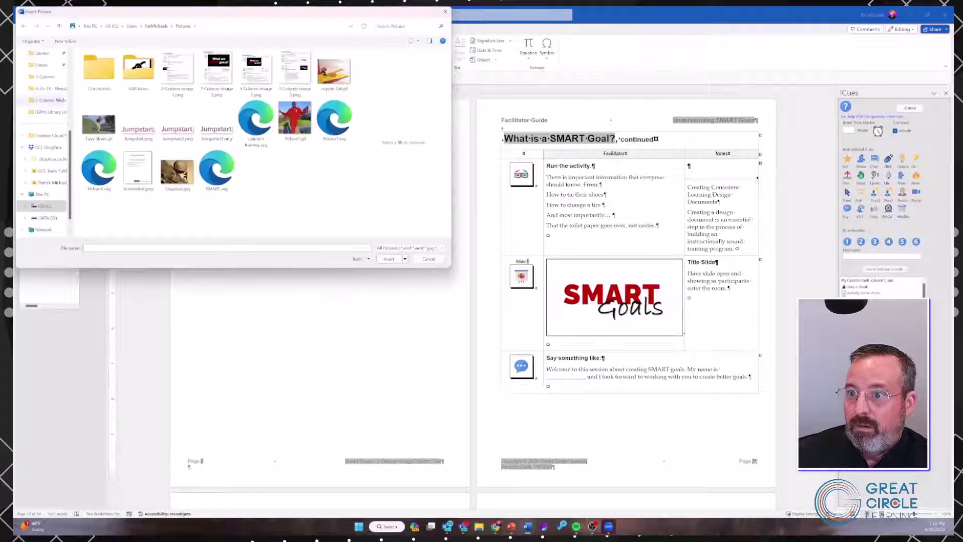
click(46, 76)
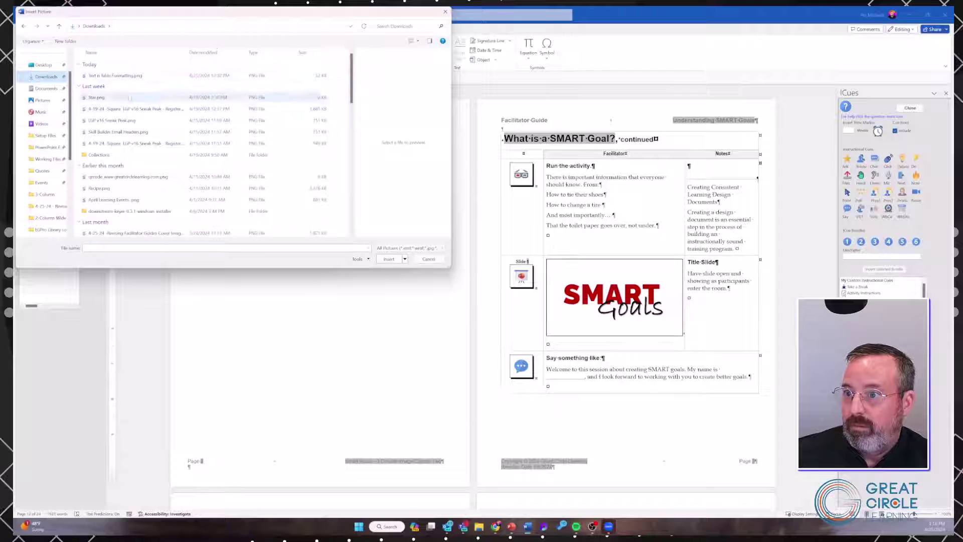
click(132, 109)
click(387, 260)
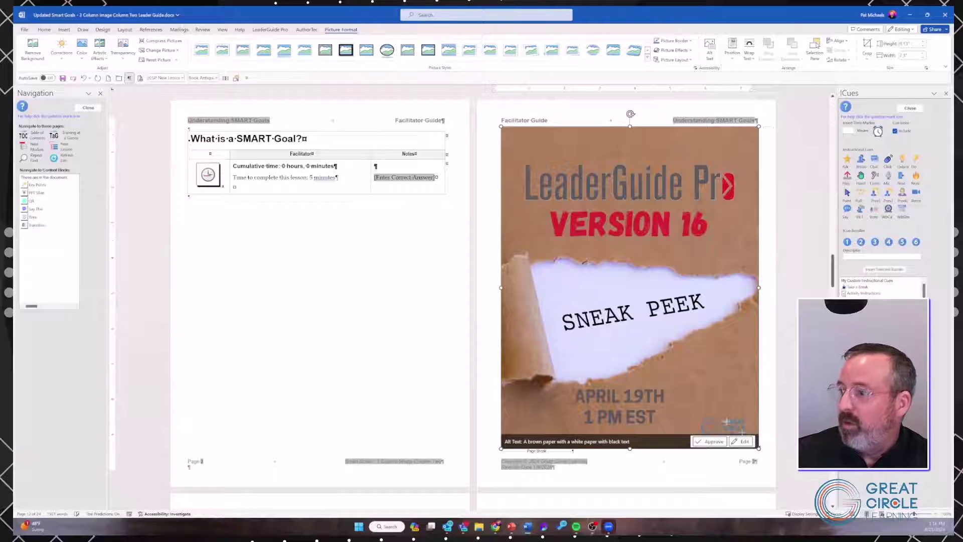
Shrink the Sneak Peek picture to fit below the lesson's time row, and review the add-in's picture insertion options without applying them.
drag(759, 448, 760, 449)
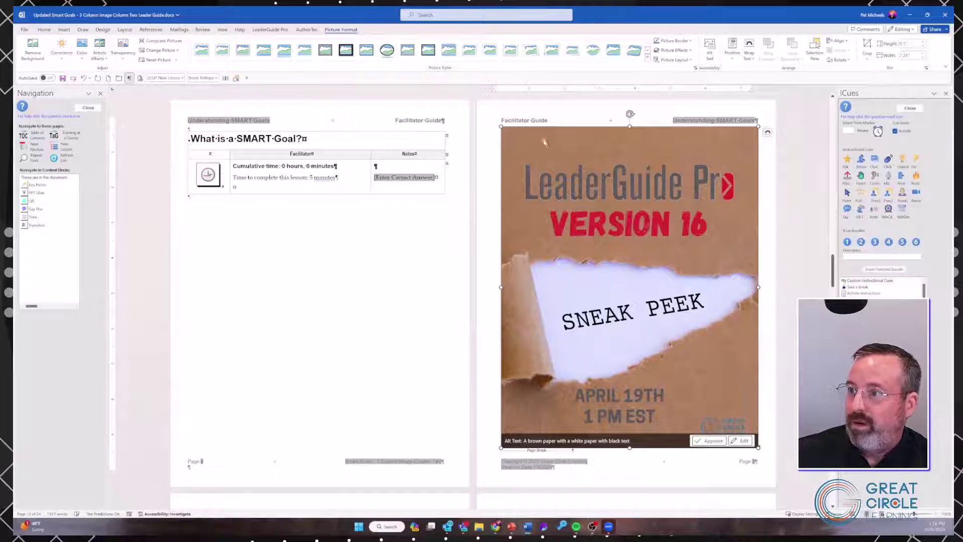
click(271, 29)
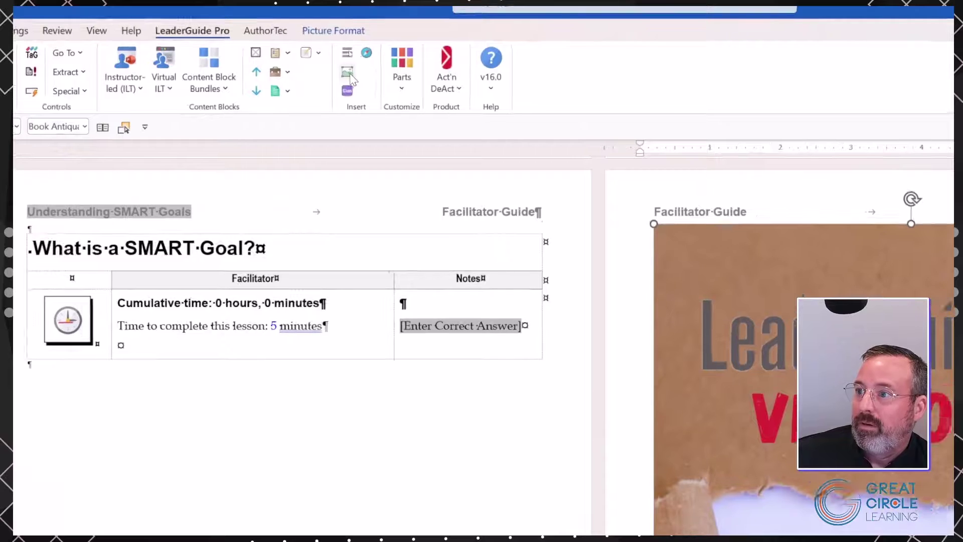
click(348, 76)
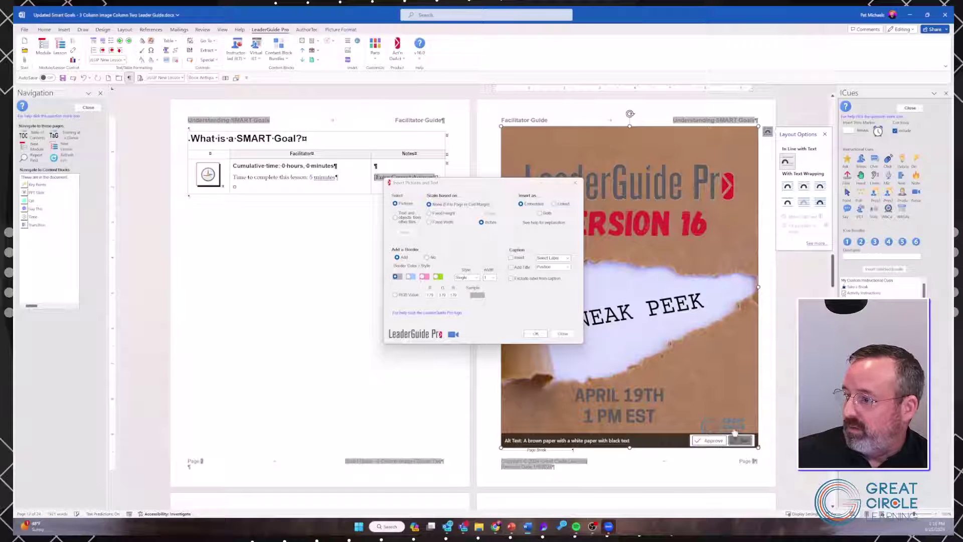
click(570, 338)
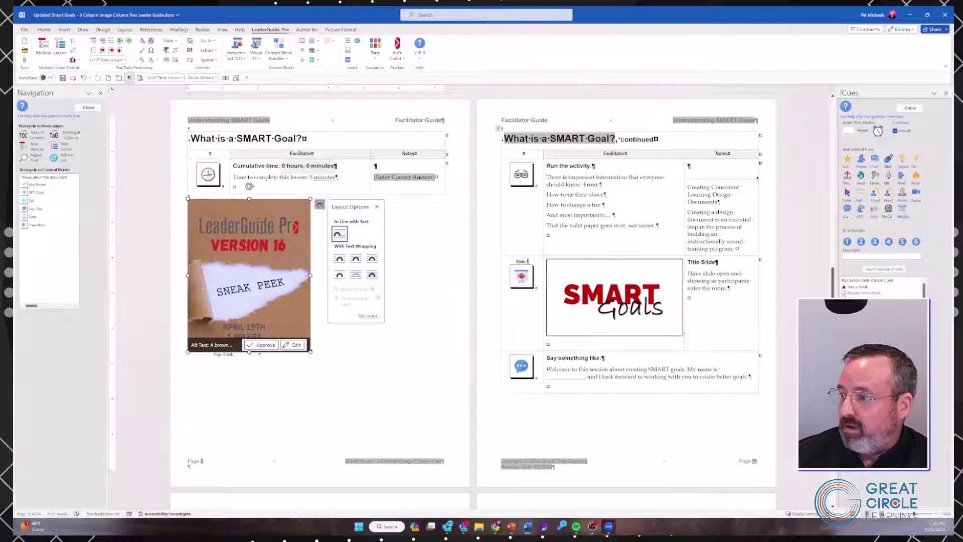
Continue the lesson on a new page starting at the SMART Goals title slide row, and check the resulting page layout.
click(548, 343)
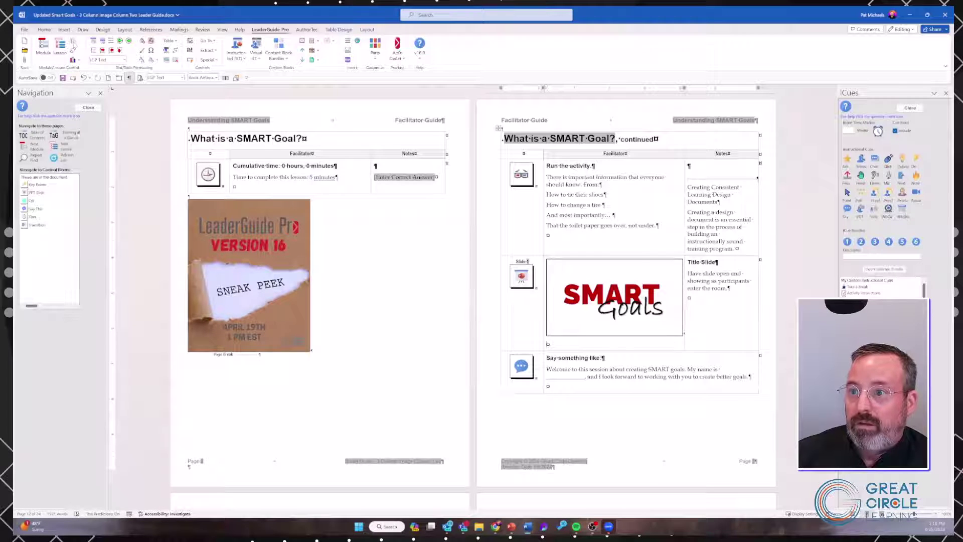
click(73, 44)
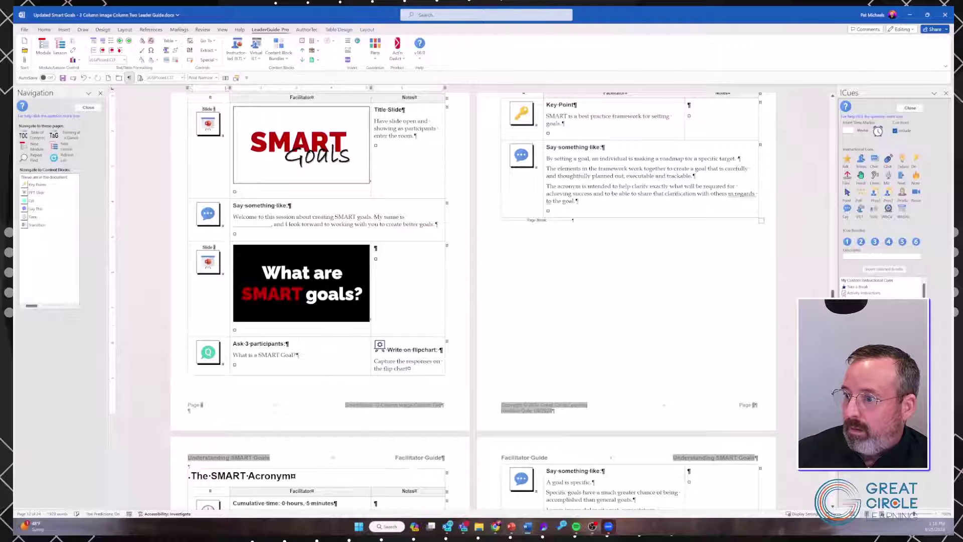
scroll(362, 225, up, 6)
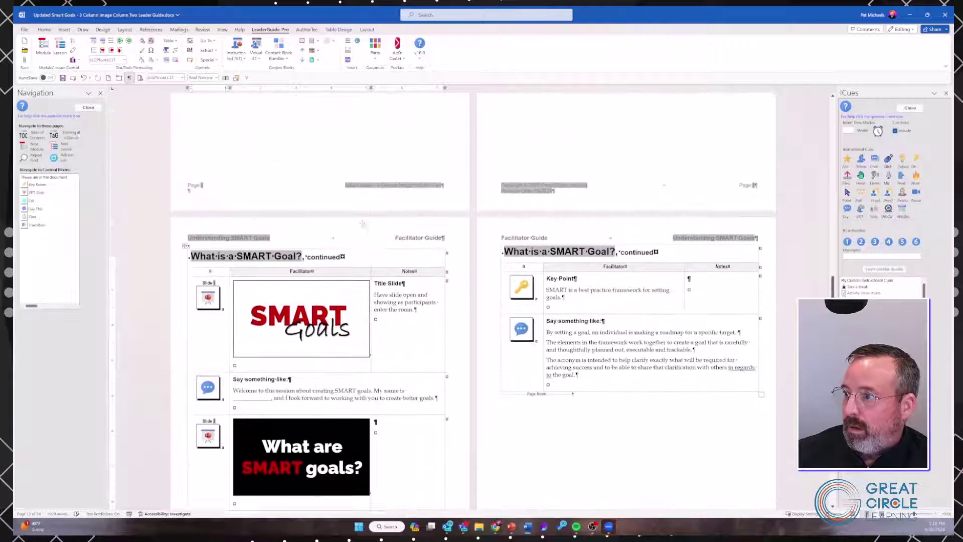
scroll(362, 224, up, 3)
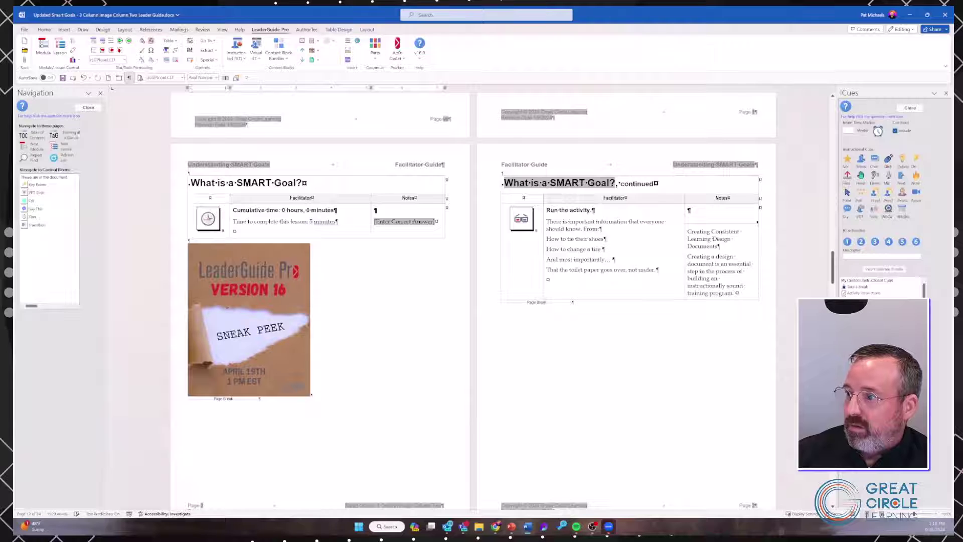
scroll(552, 310, down, 4)
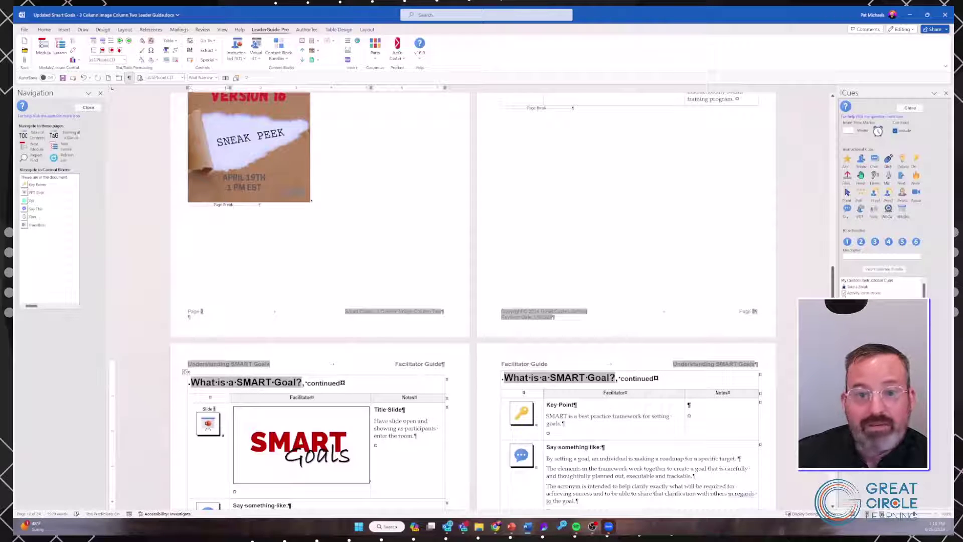
scroll(270, 427, down, 2)
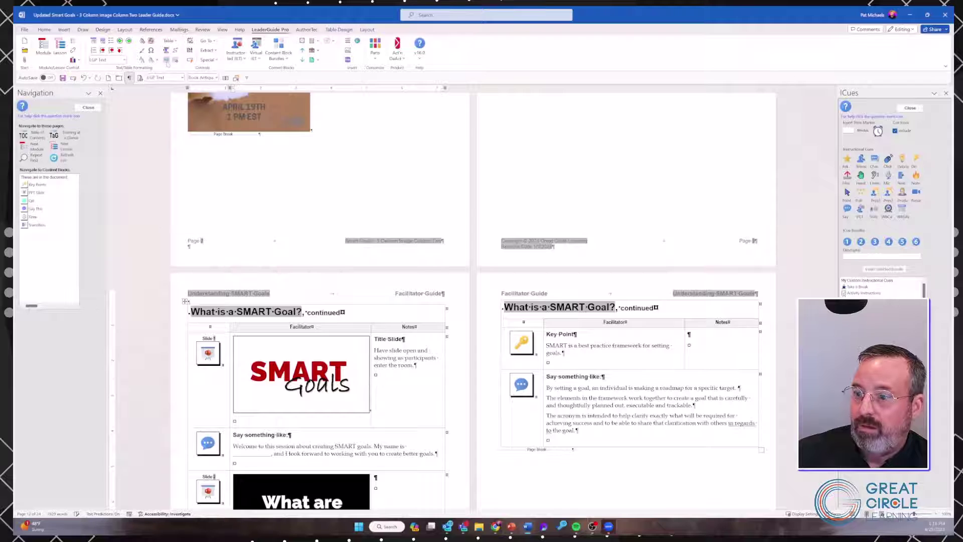
Separate the Notes cell in the "Say something like" row below the title slide, and split the table above that row.
click(166, 60)
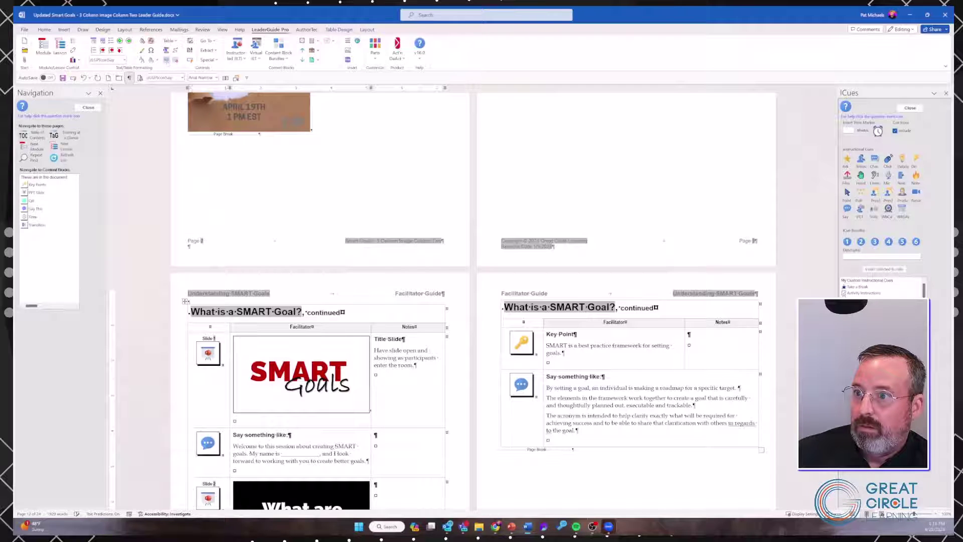
click(167, 50)
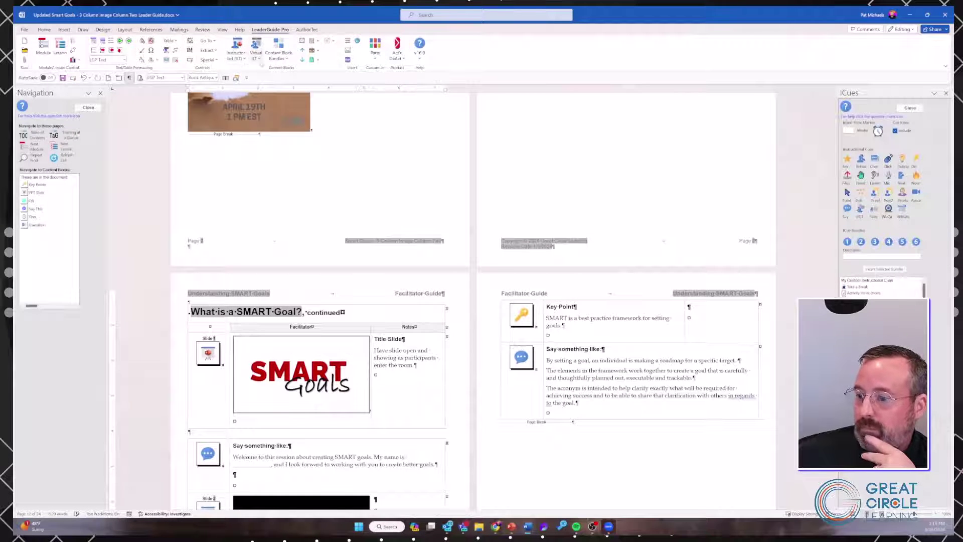
Add a Say This content block after the "Specific" slide row in the "The SMART Acronym" lesson.
scroll(293, 125, down, 6)
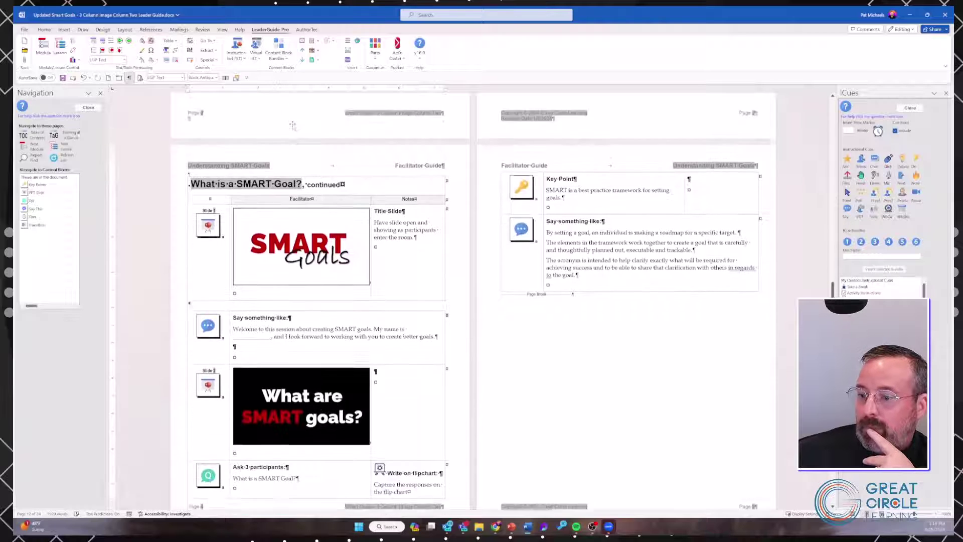
scroll(292, 125, down, 2)
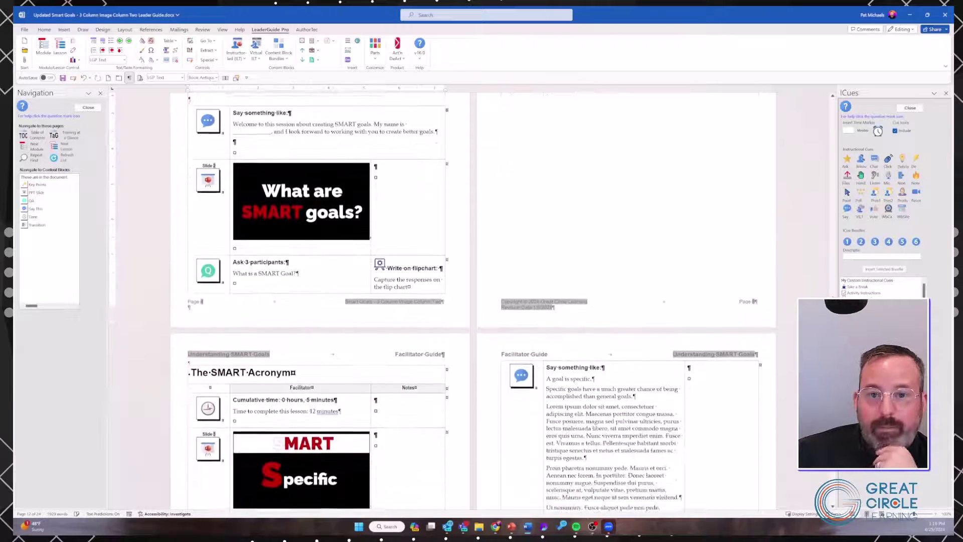
scroll(292, 125, down, 2)
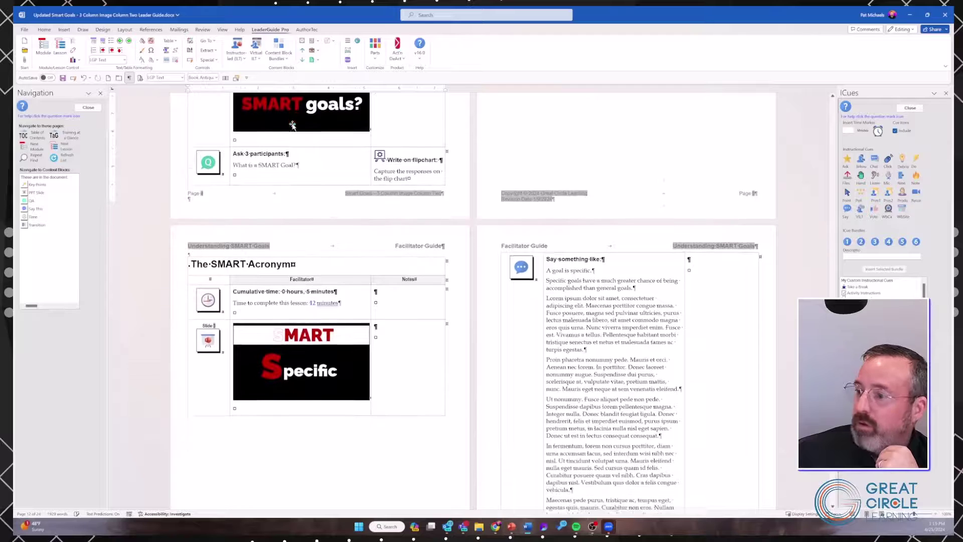
scroll(293, 126, down, 1)
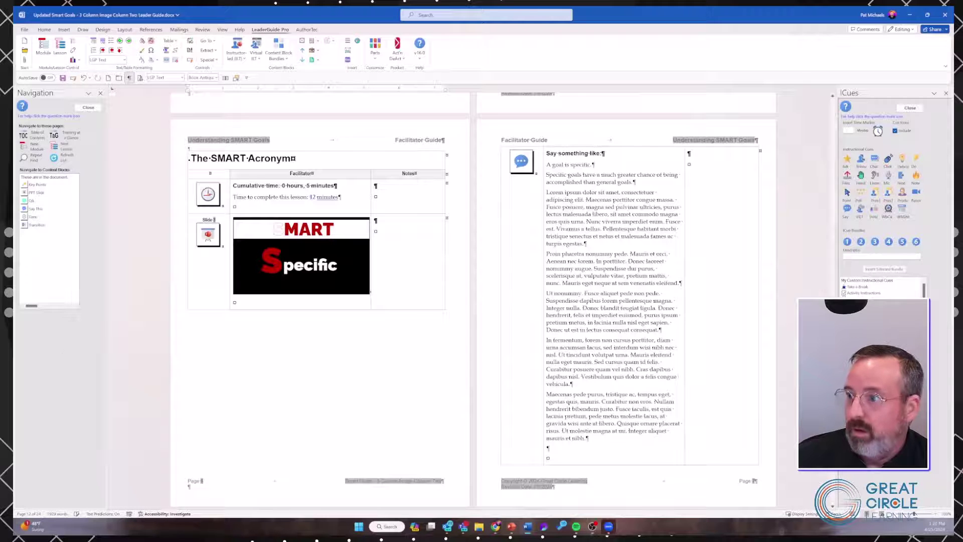
click(274, 271)
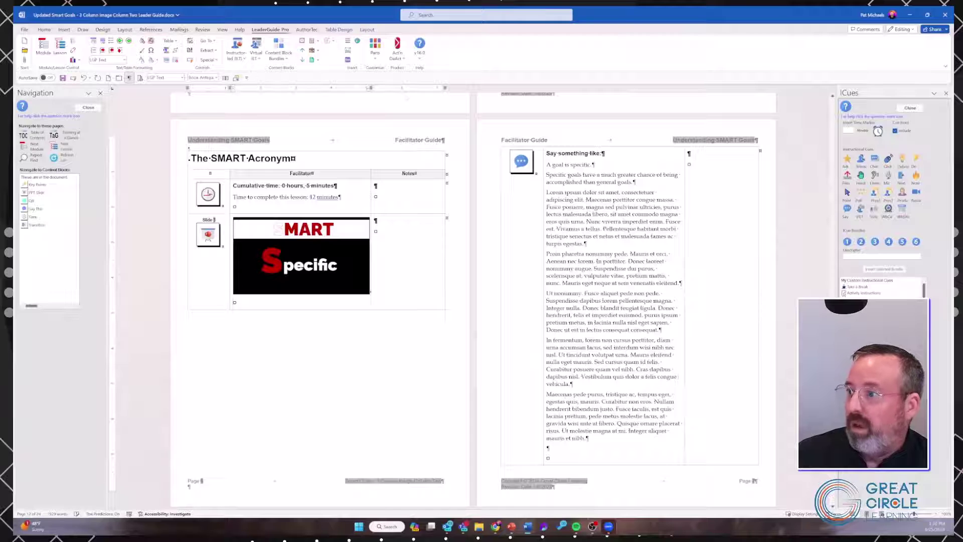
click(242, 59)
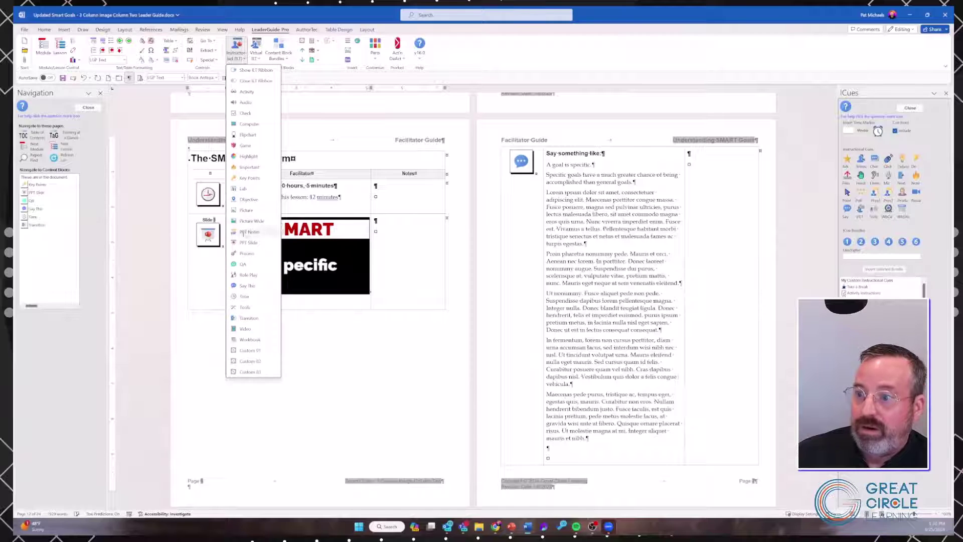
click(245, 285)
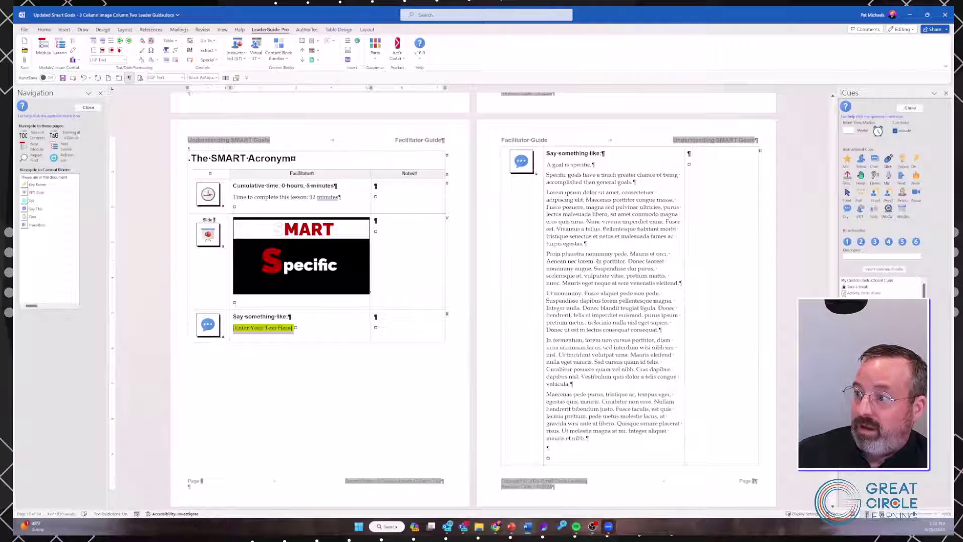
Move the first four paragraphs of the long "Say something like" block into the new block's text placeholder on the preceding page.
drag(547, 165, 672, 284)
key(ctrl+c)
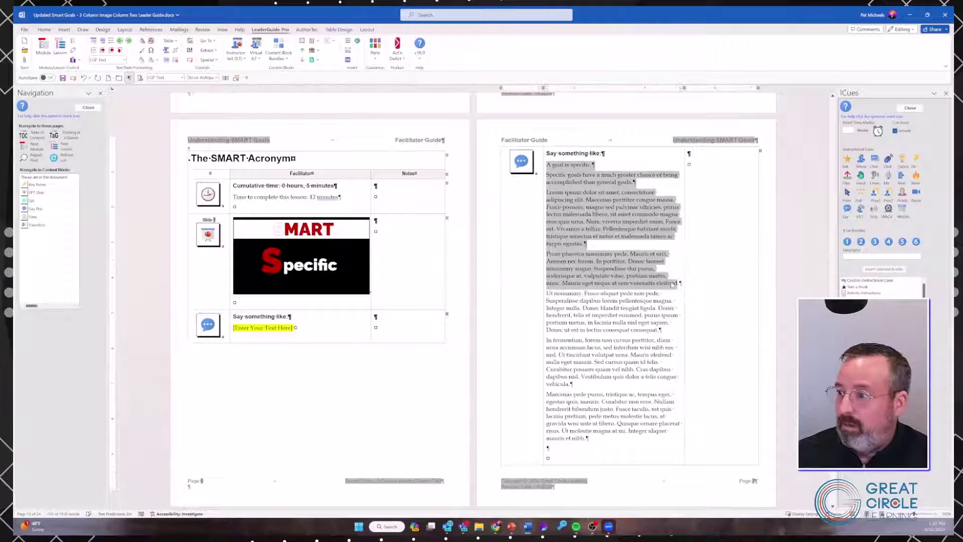
key(Delete)
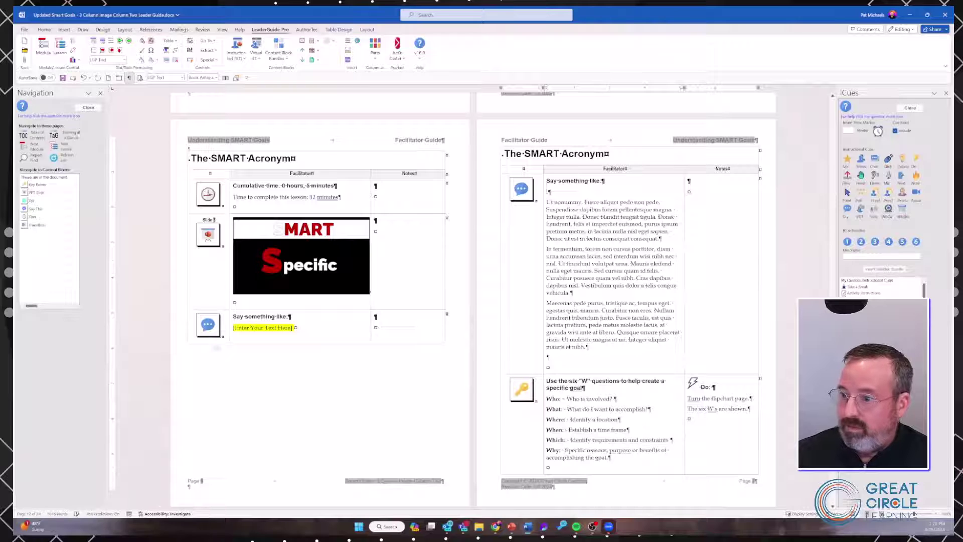
click(245, 328)
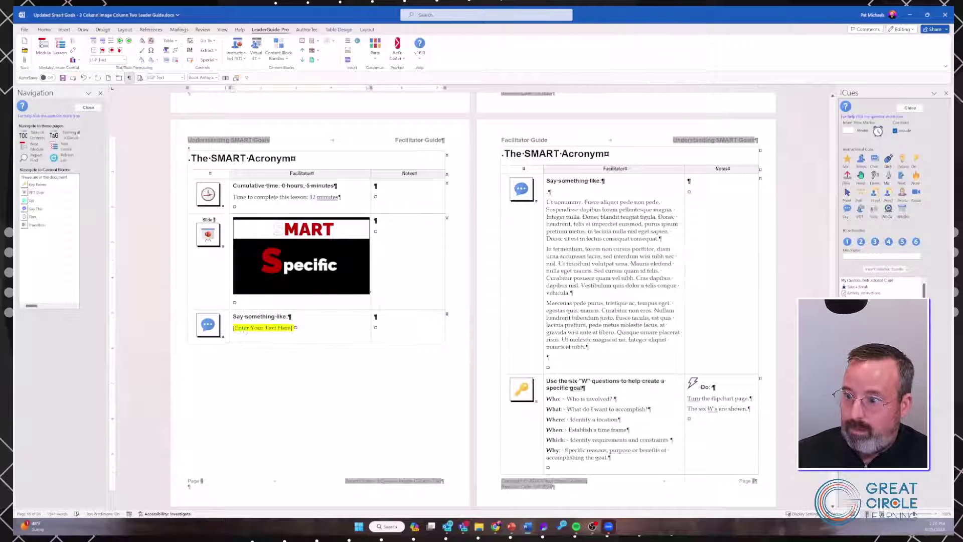
key(ctrl+v)
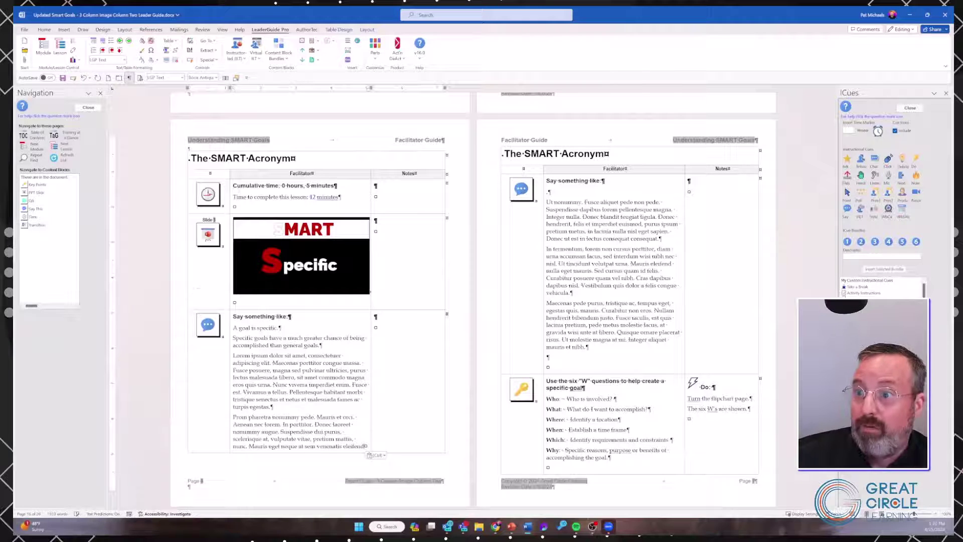
Undo the paste into the new block and the removal of the four paragraphs from the long block.
click(84, 77)
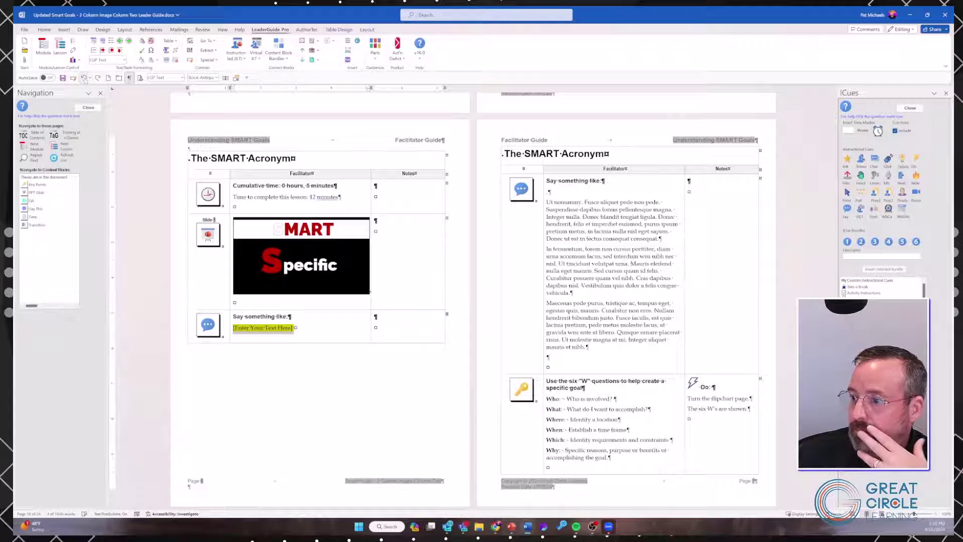
click(84, 78)
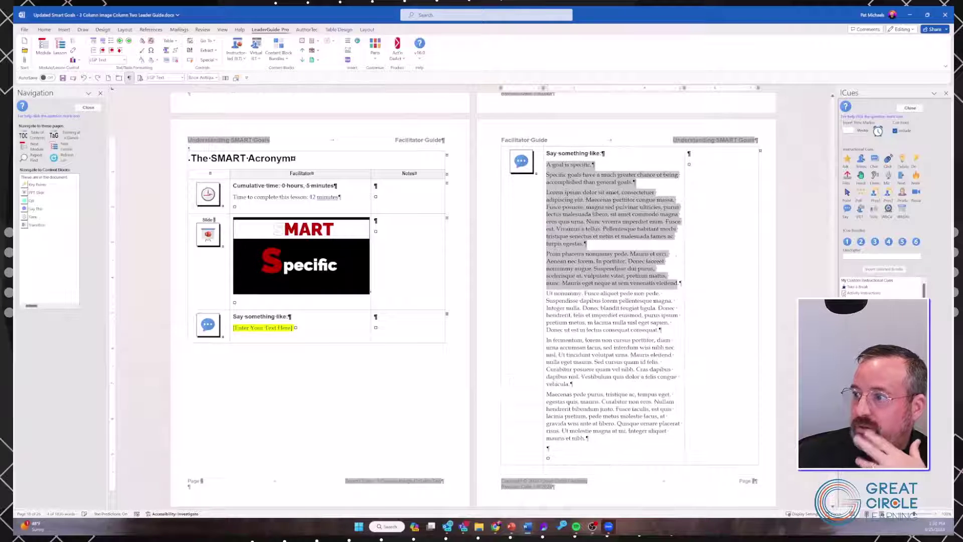
click(556, 236)
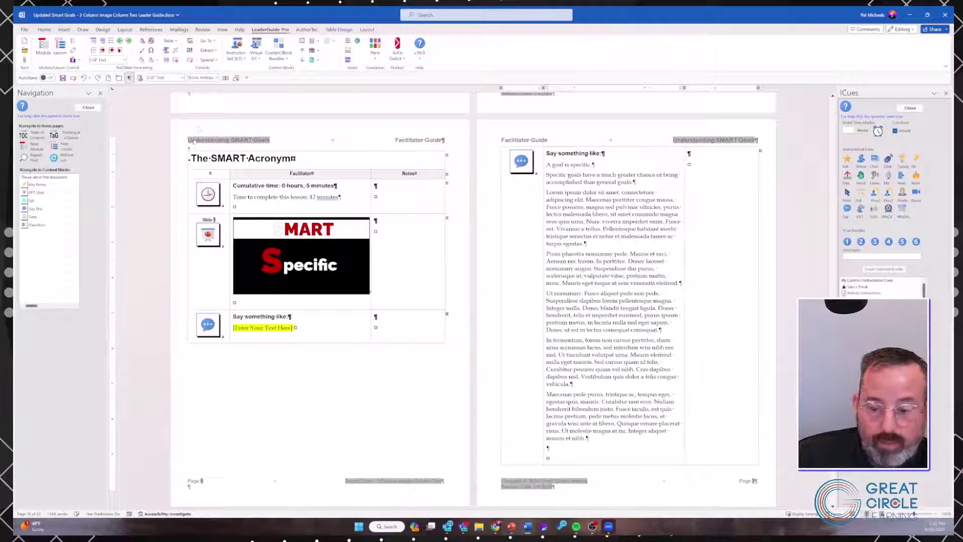
click(264, 328)
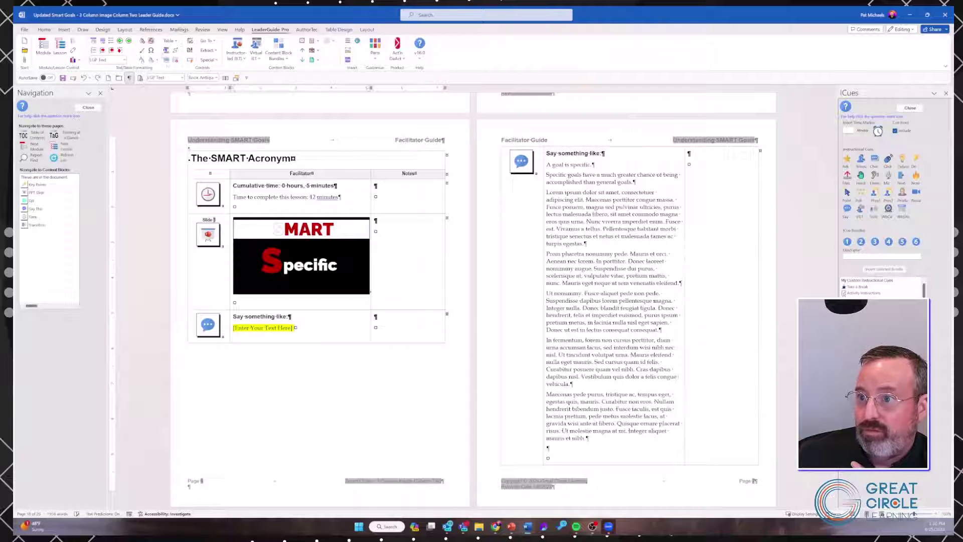
click(177, 66)
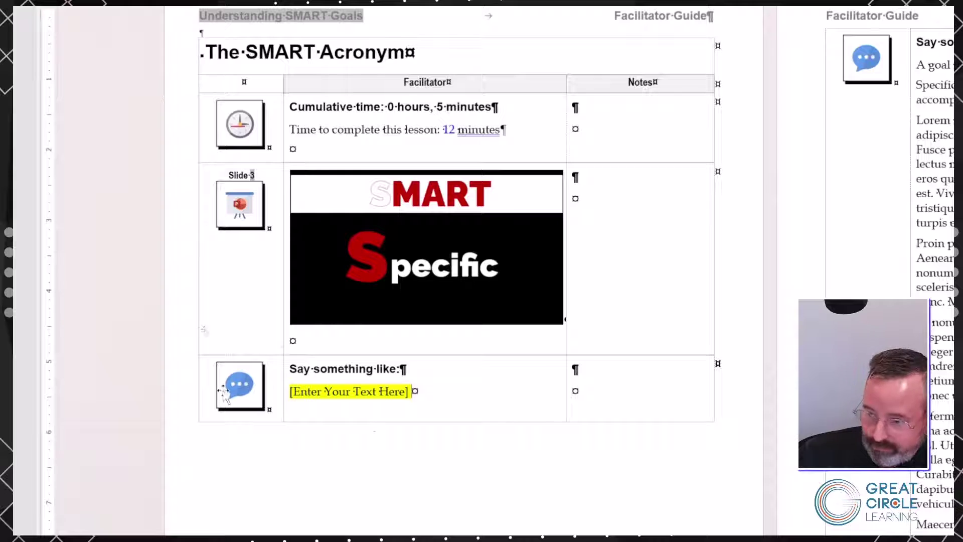
right_click(342, 413)
key(Escape)
click(452, 398)
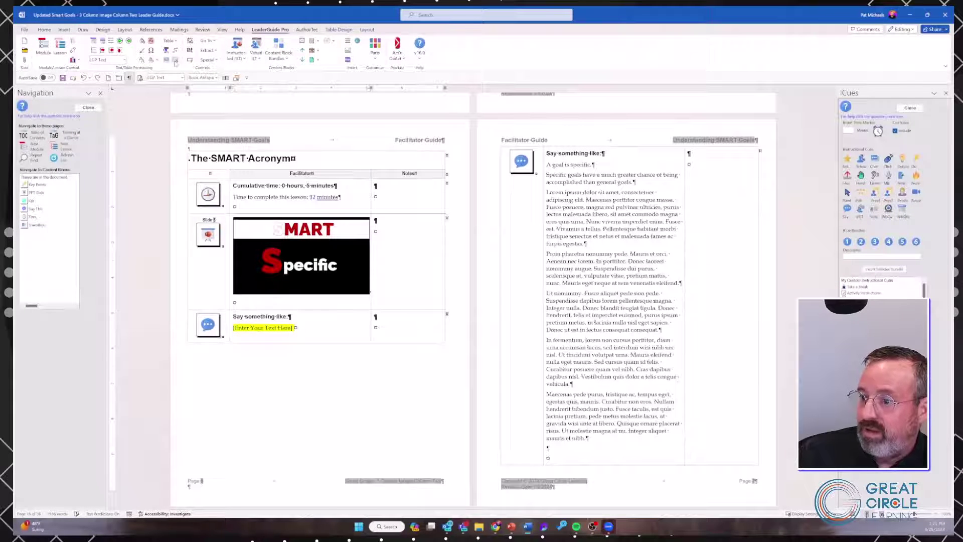
Delete the placeholder Say This content block below the "Specific" slide row in the "The SMART Acronym" lesson.
click(175, 60)
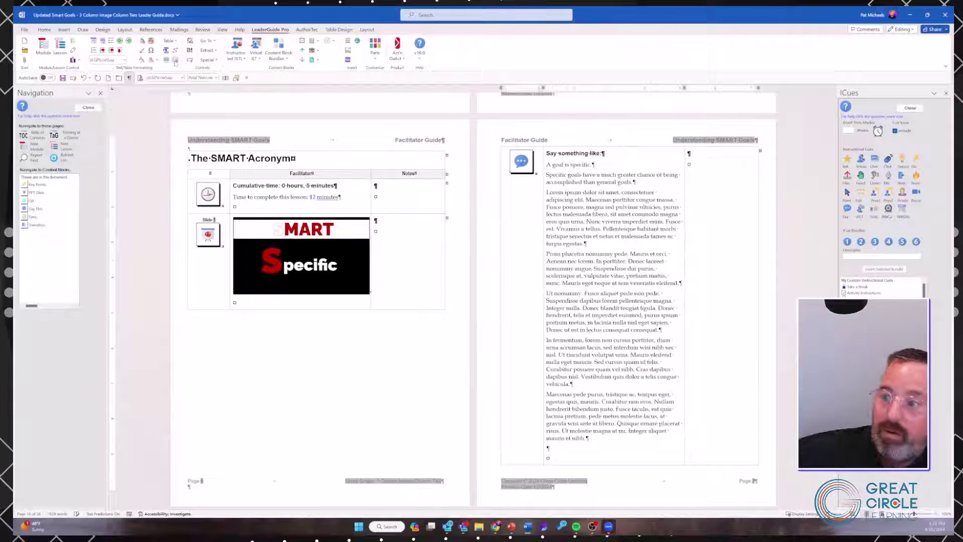
click(405, 293)
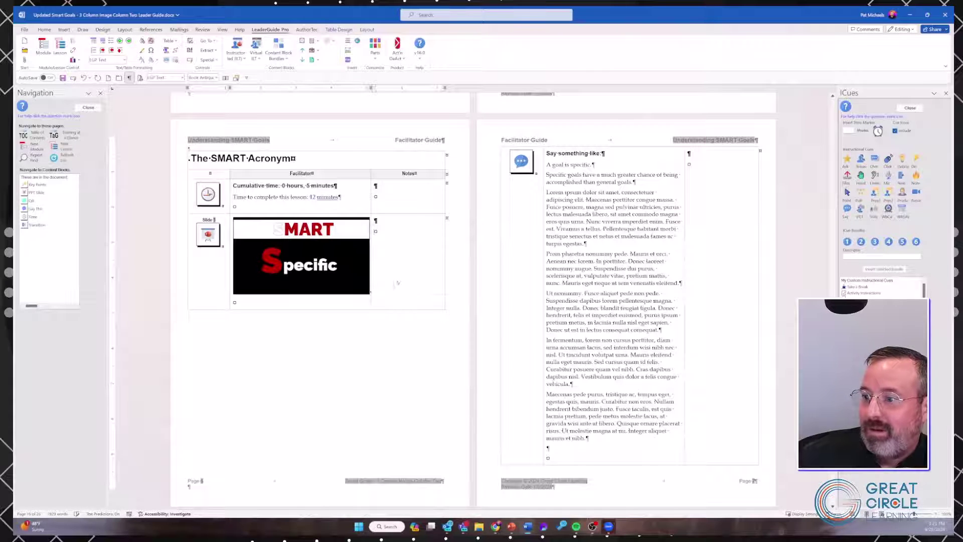
right_click(392, 256)
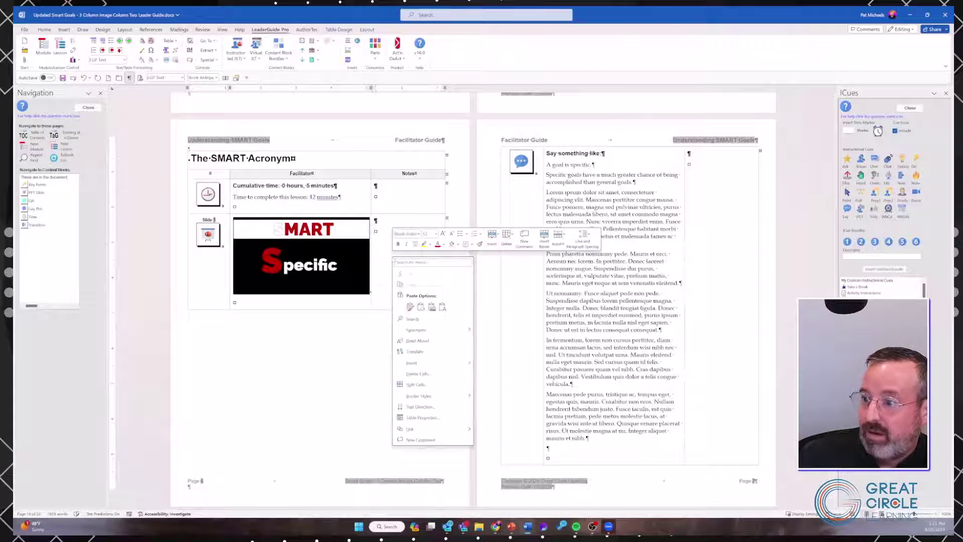
click(422, 374)
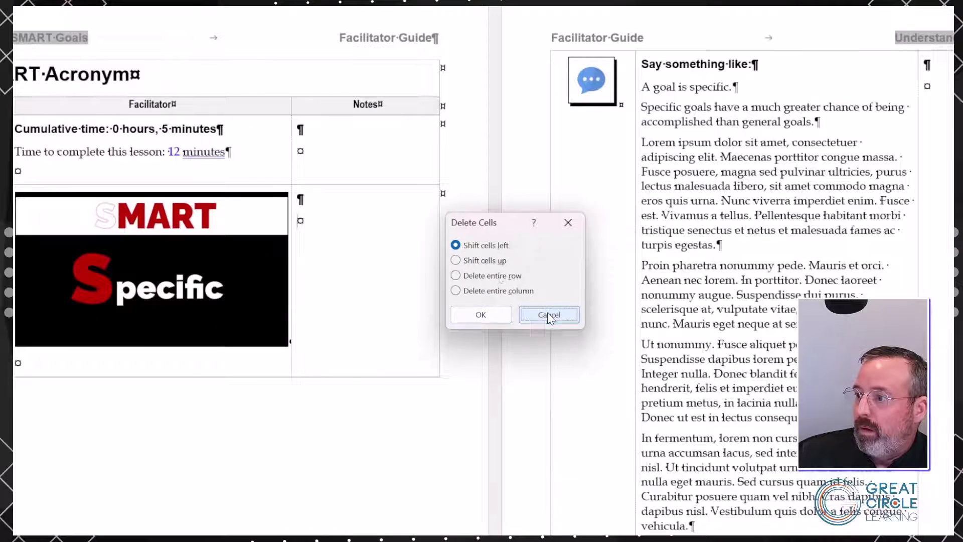
click(549, 315)
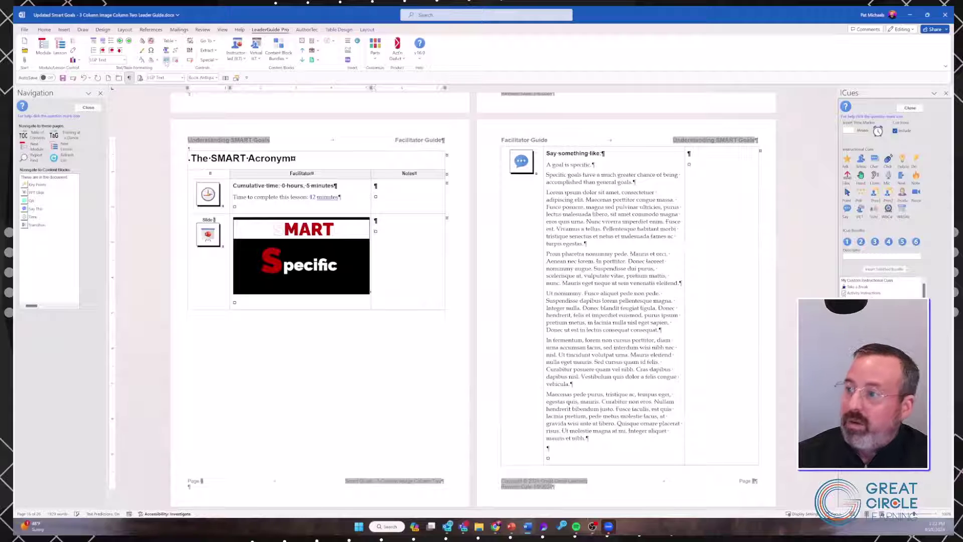
Merge the "Specific" slide row's Notes cell into its Facilitator cell, and restore the separate cells.
click(166, 61)
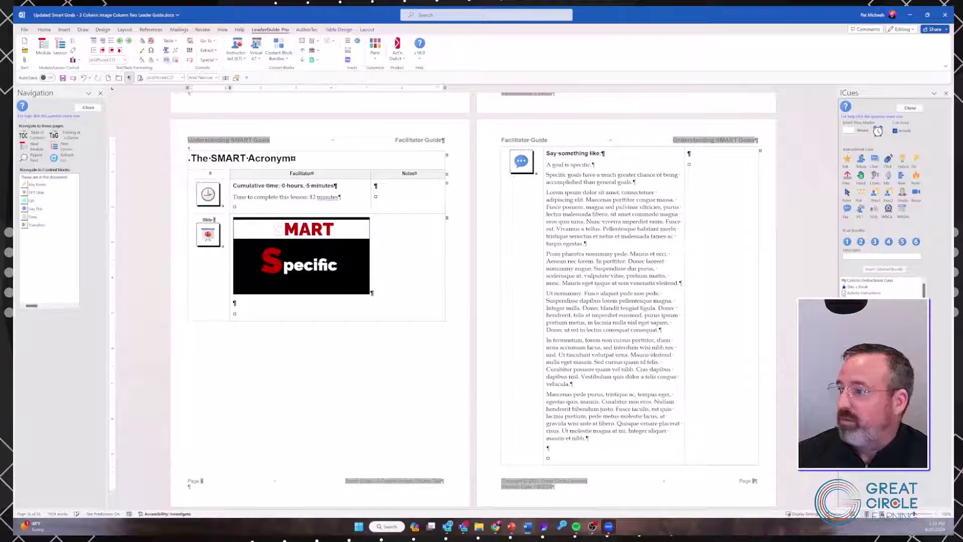
key(ctrl+z)
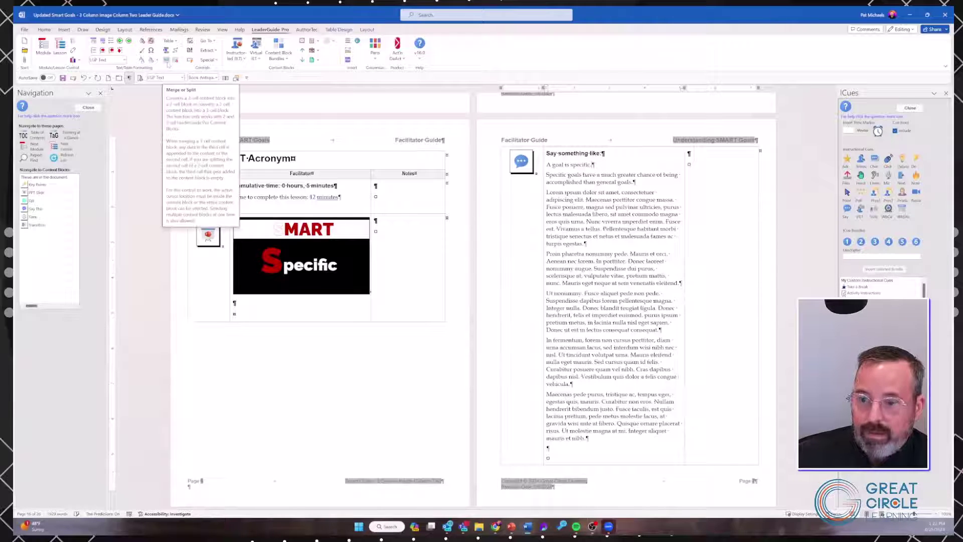
click(167, 63)
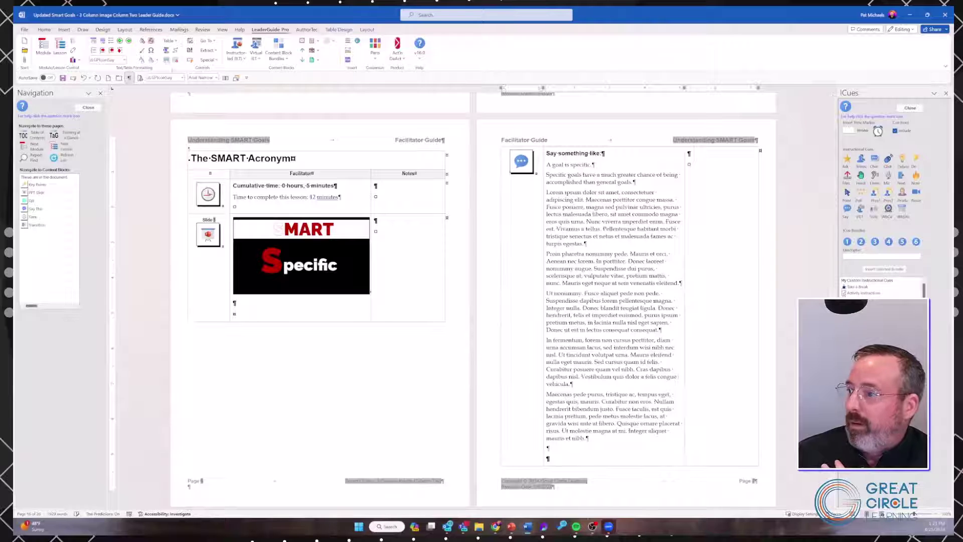
Allow the long "Say something like" row after the "Specific" slide to break across pages with Flow Table.
click(569, 164)
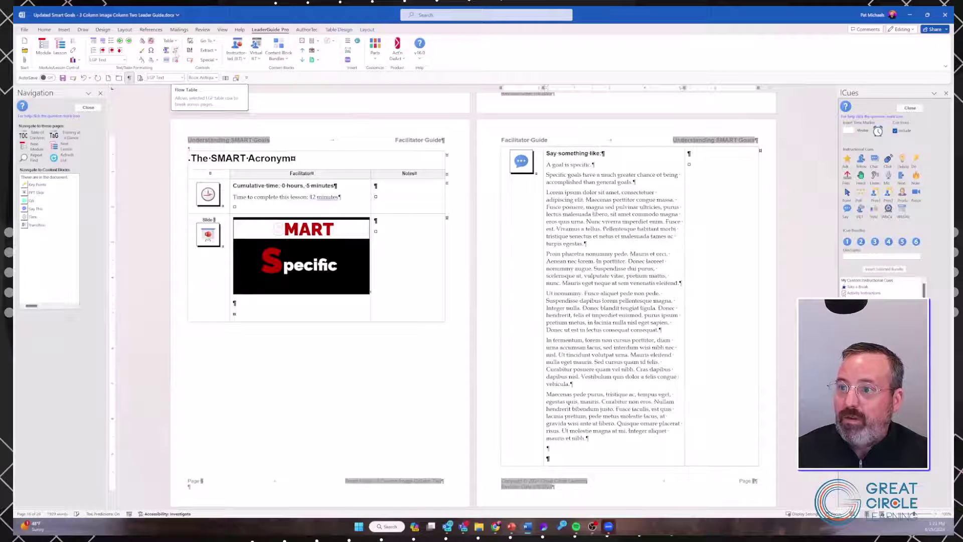
click(175, 51)
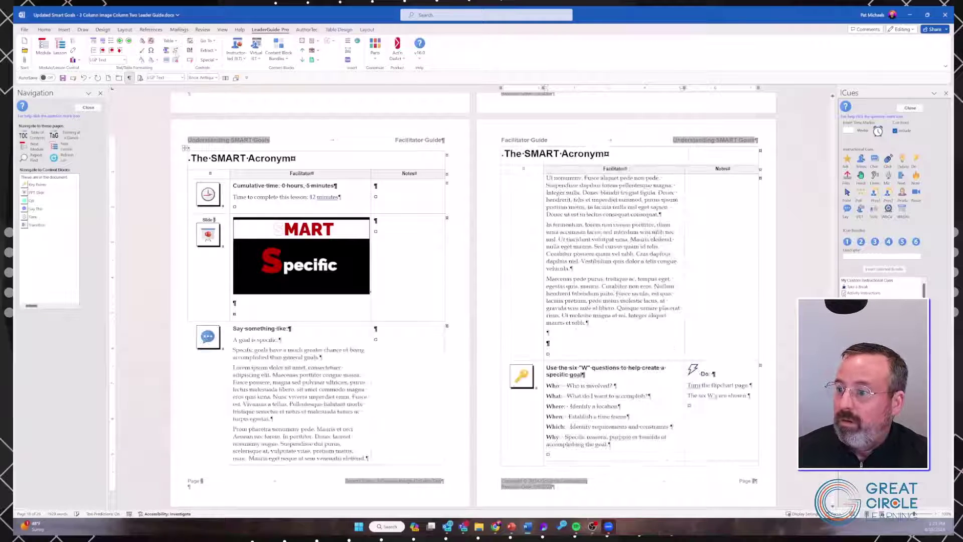
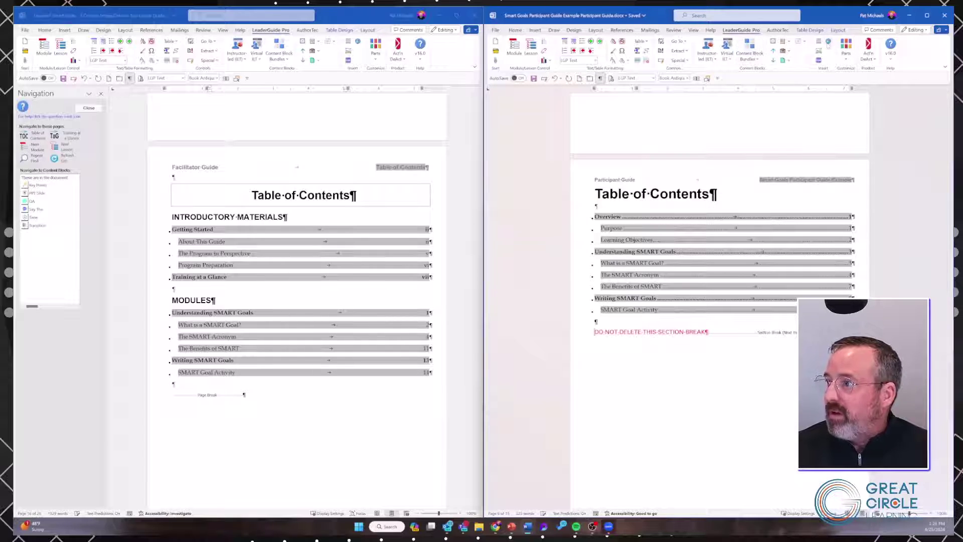
Show the Navigation pane in the participant guide, and look over the Special commands in the leader guide.
click(828, 42)
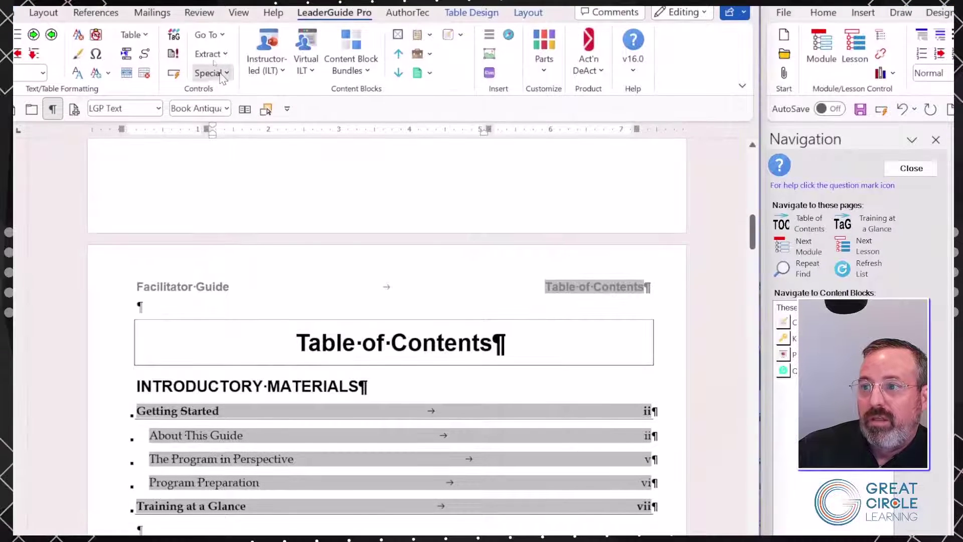
click(210, 73)
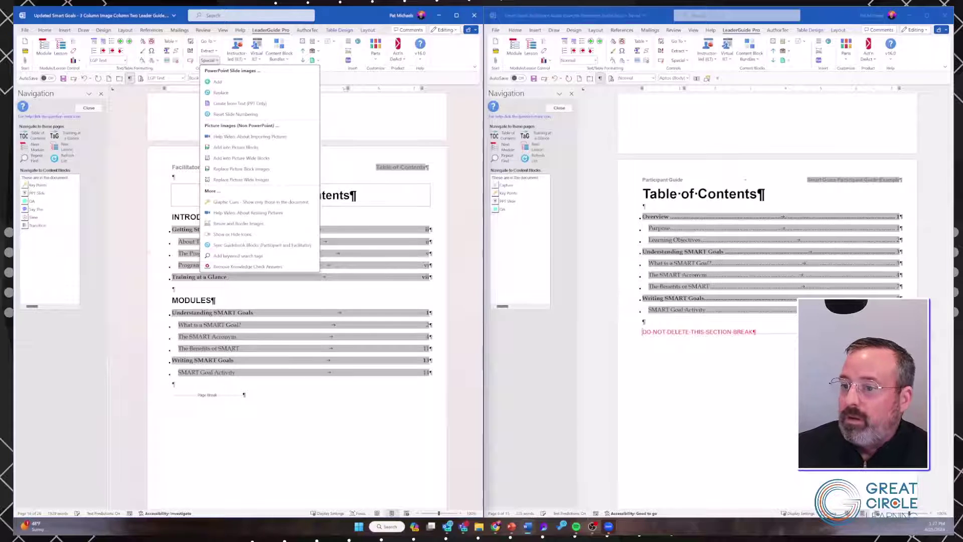
key(Escape)
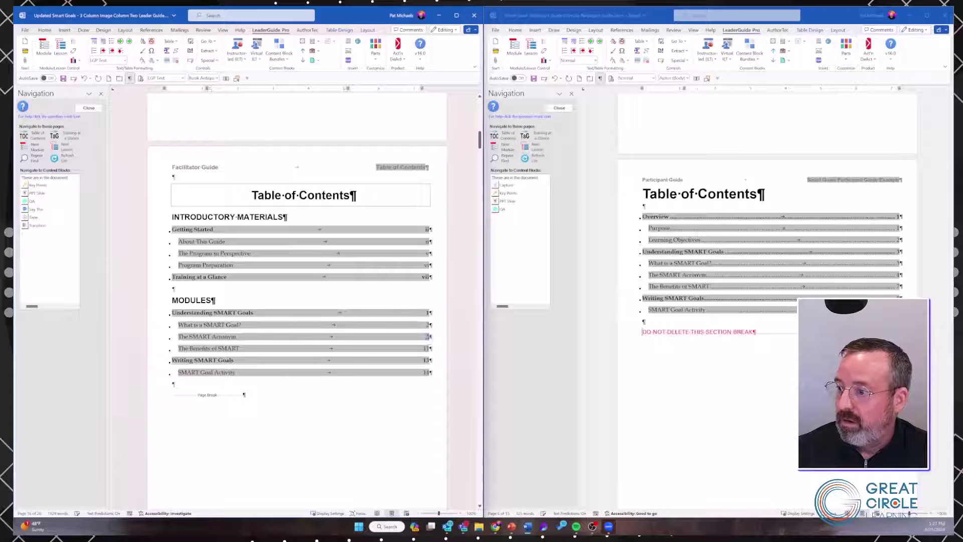
Replace the leader guide's Key Point text before "The SMART Acronym" with =rand(3,4) filler text, and change its heading to "Key Point Changed".
ctrl+click(429, 336)
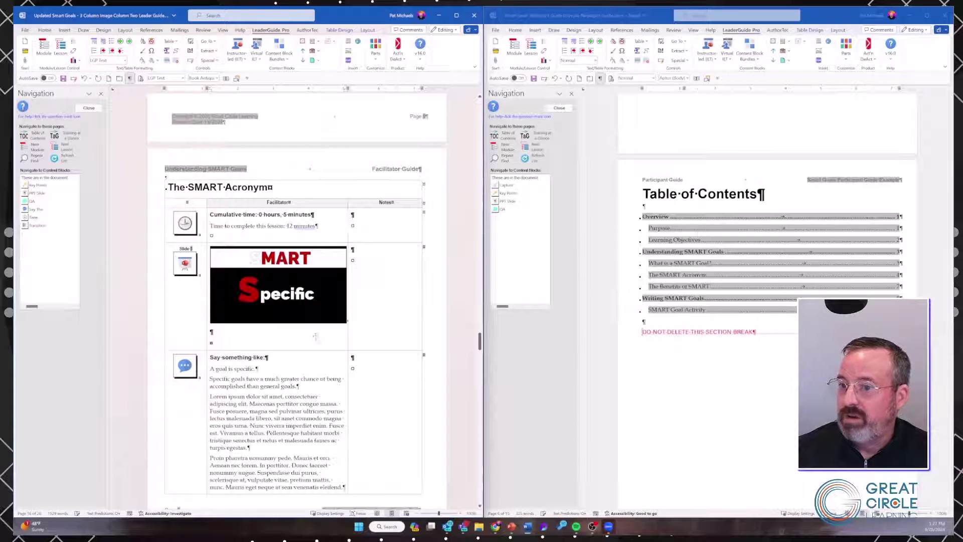
scroll(315, 336, up, 10)
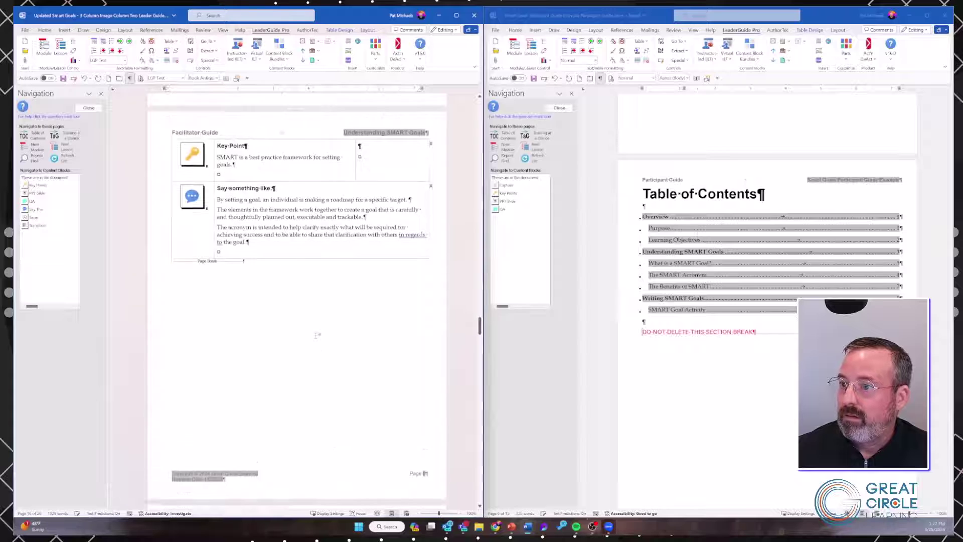
scroll(316, 335, up, 5)
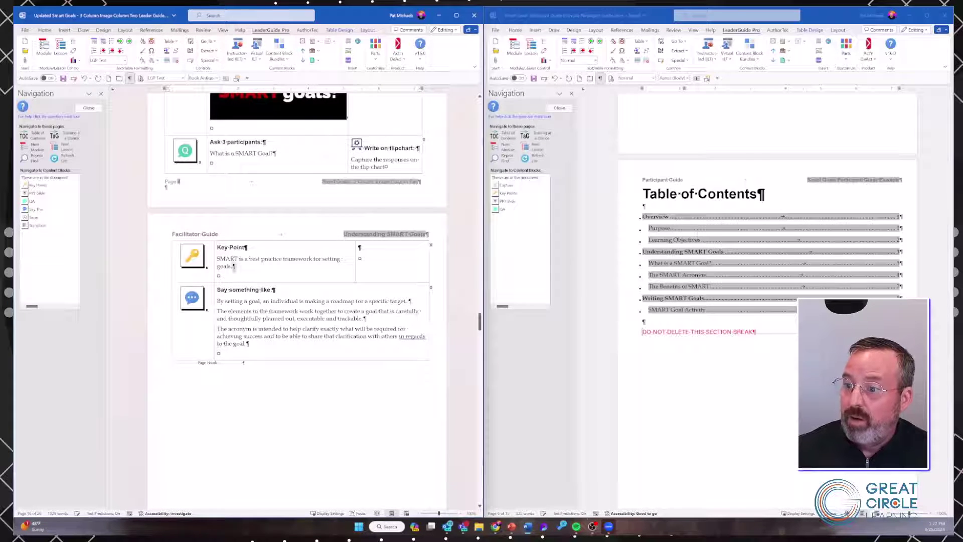
triple_click(279, 259)
mouse_move(463, 525)
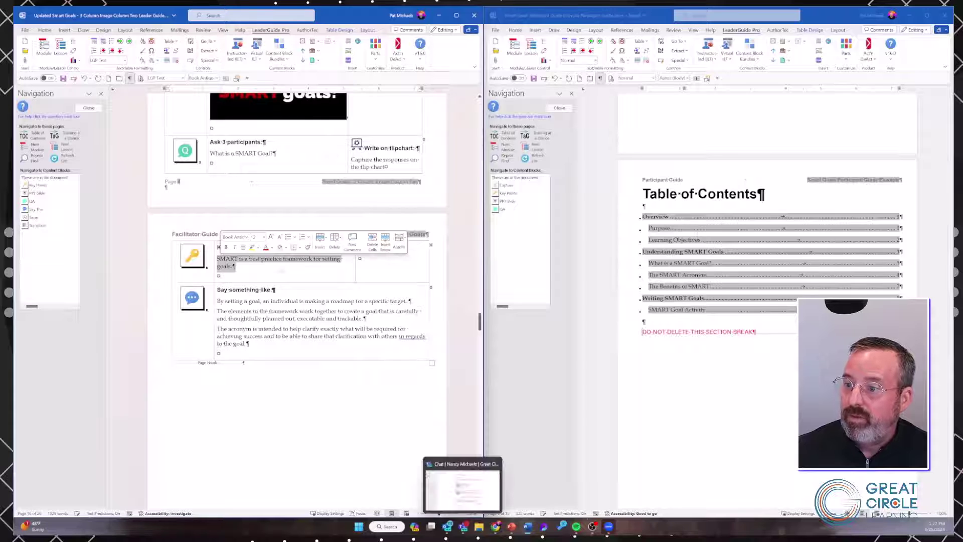
click(308, 483)
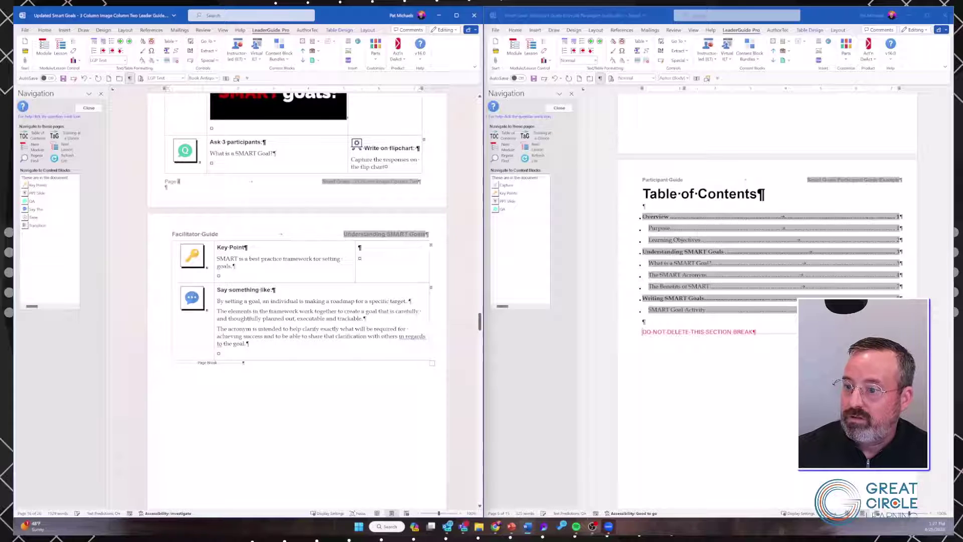
triple_click(222, 257)
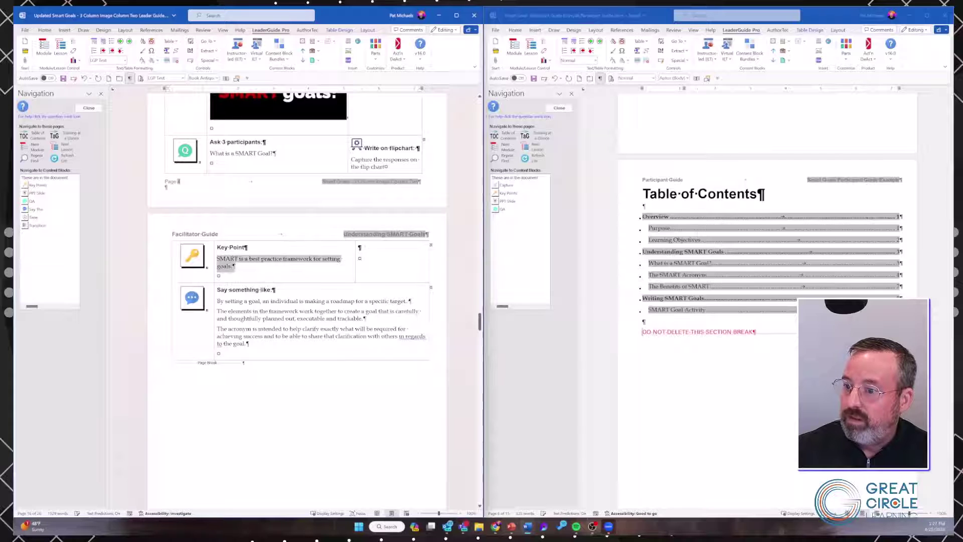
key(Delete)
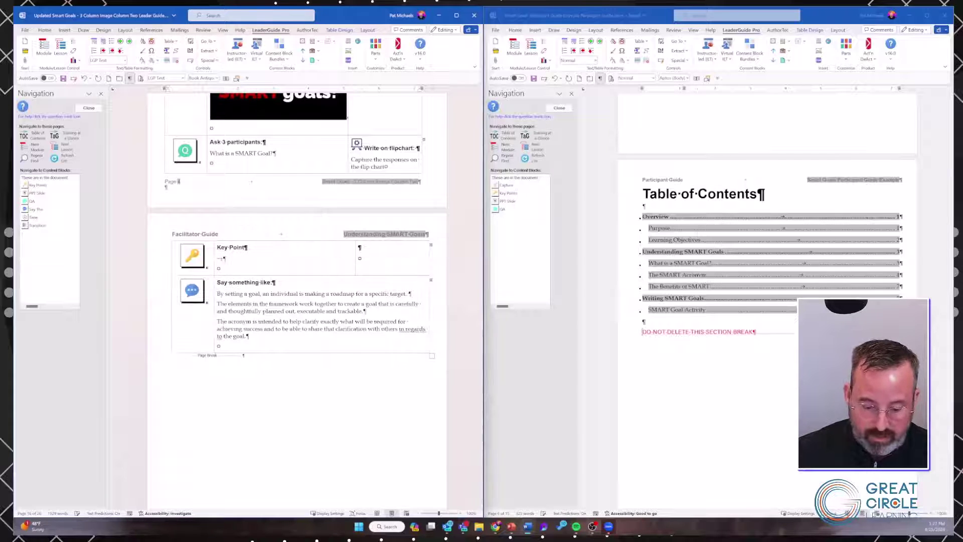
text(rand)
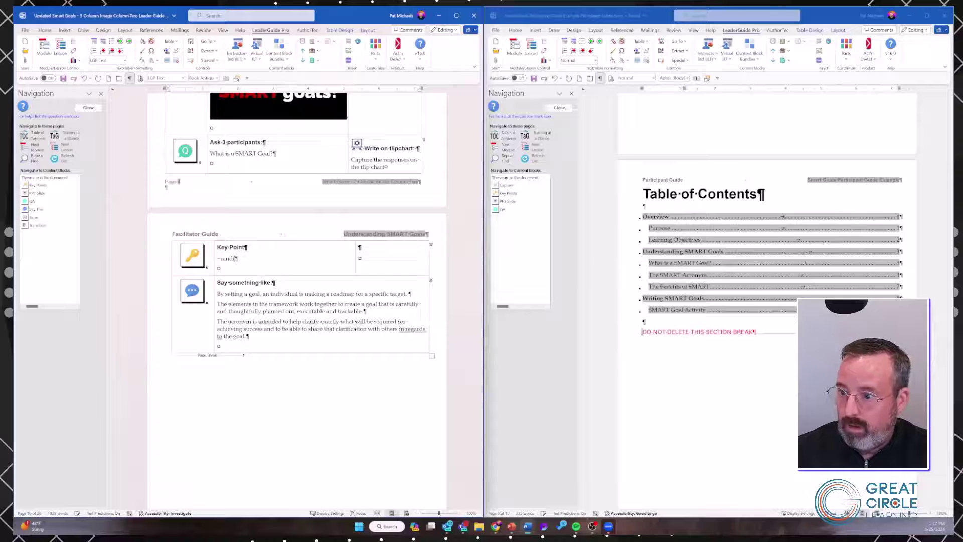
text((3)
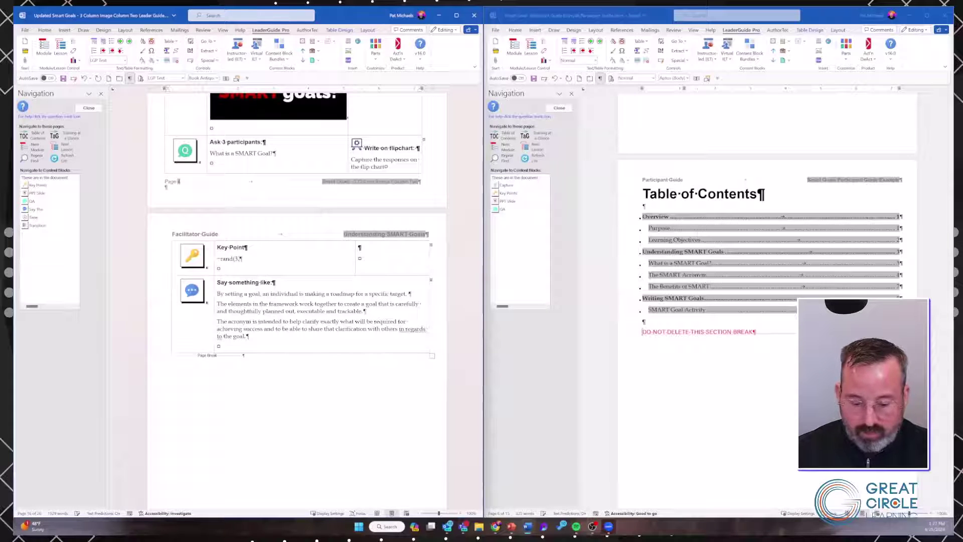
text(,4))
key(Return)
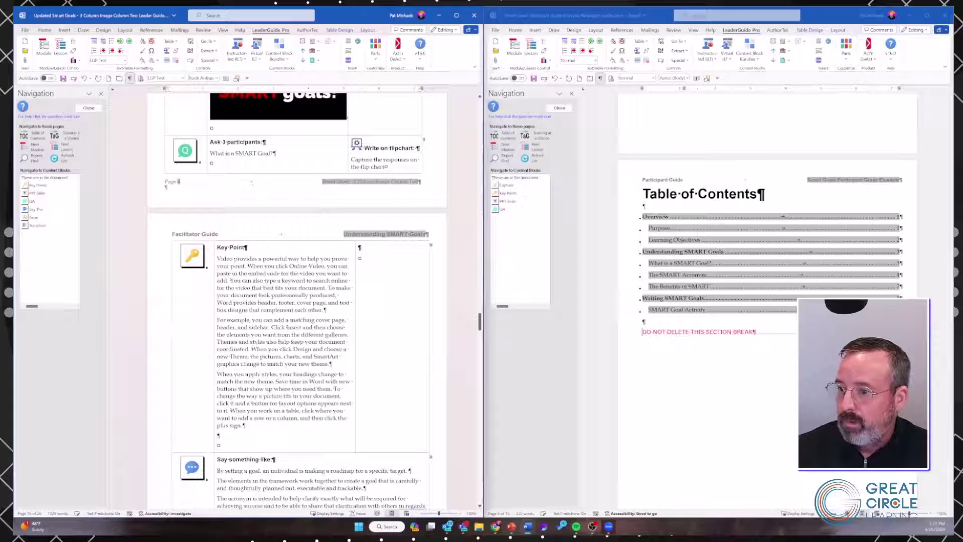
text(hanged)
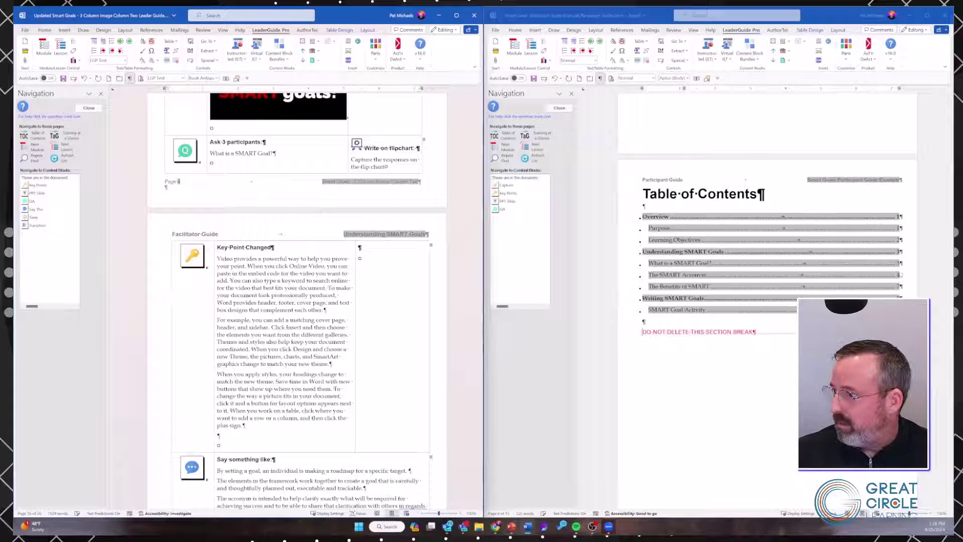
Look through the participant guide from its table of contents to the "What is a SMART Goal?" lesson.
click(901, 264)
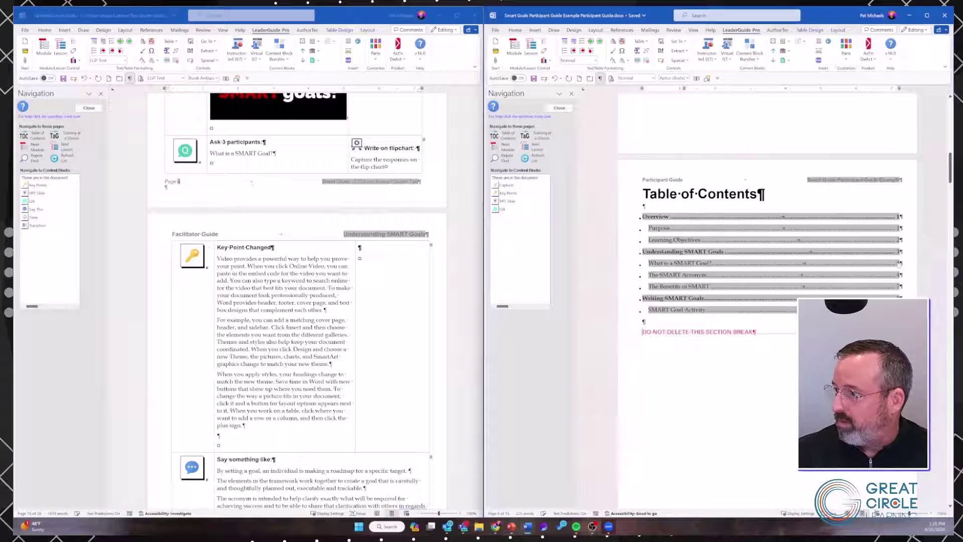
scroll(768, 301, down, 10)
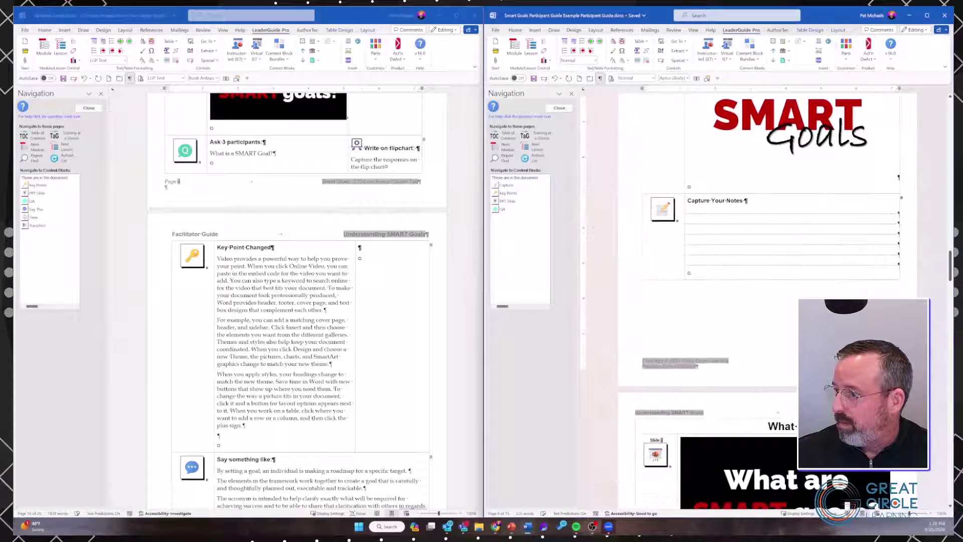
scroll(867, 294, down, 7)
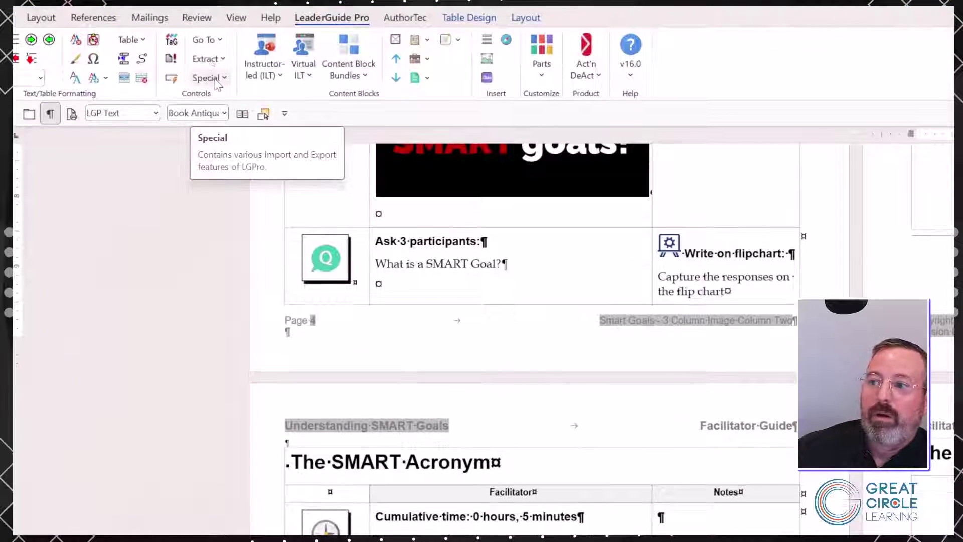
Start Sync Guidebook Blocks with the Updated Smart Goals facilitator guide as source and the Smart Goals Participant Guide Example as destination.
click(217, 80)
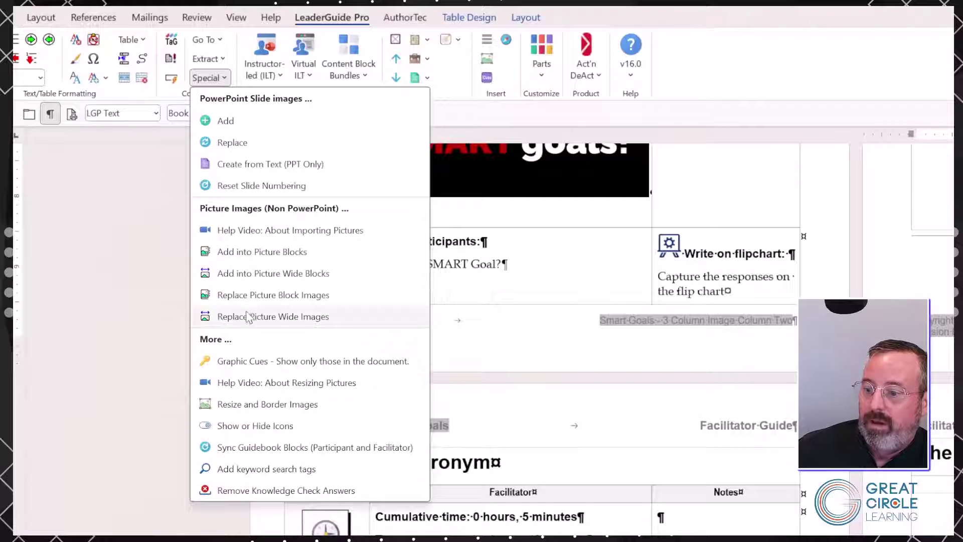
click(252, 451)
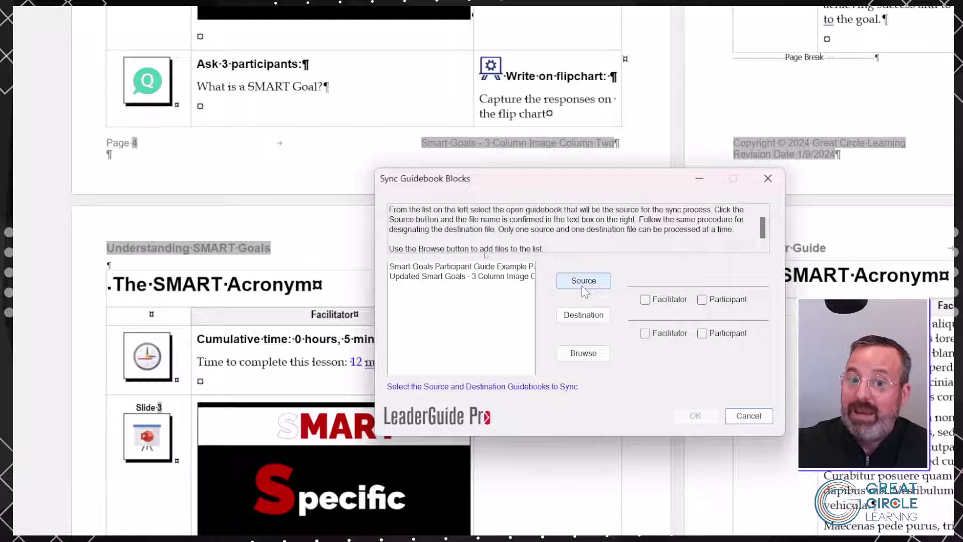
click(459, 279)
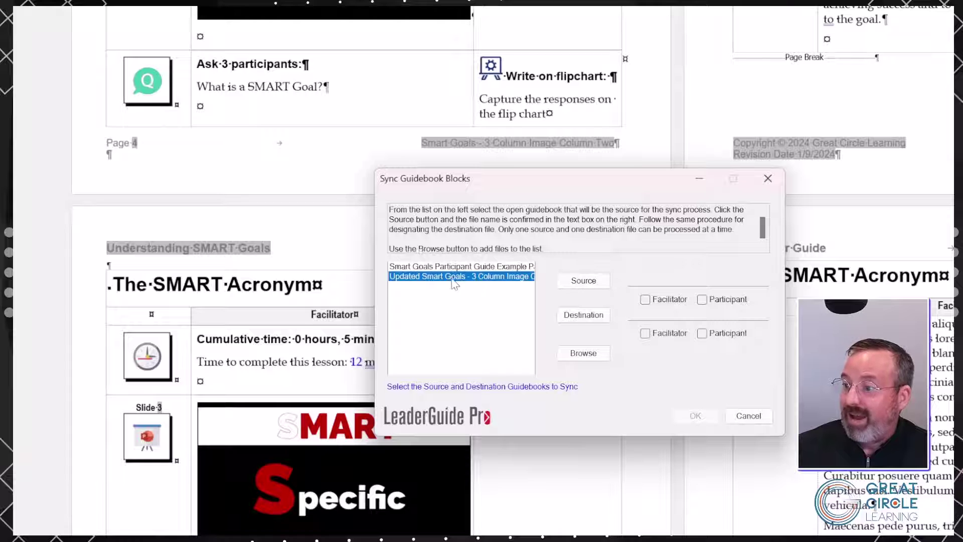
click(582, 284)
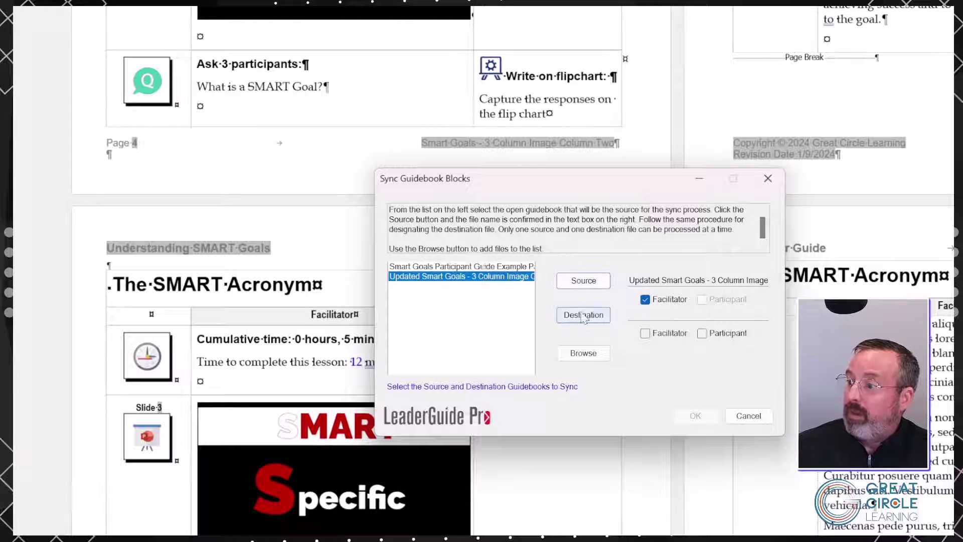
click(485, 269)
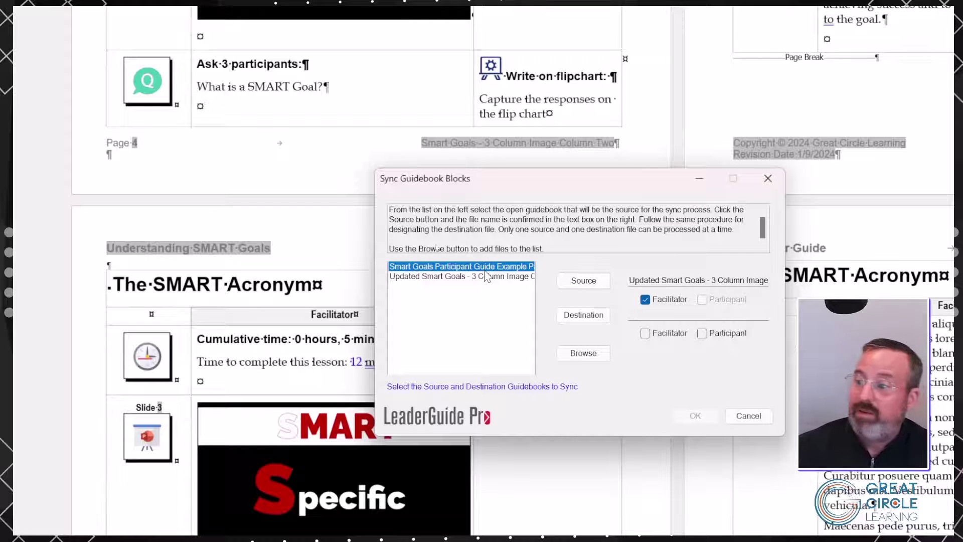
click(588, 319)
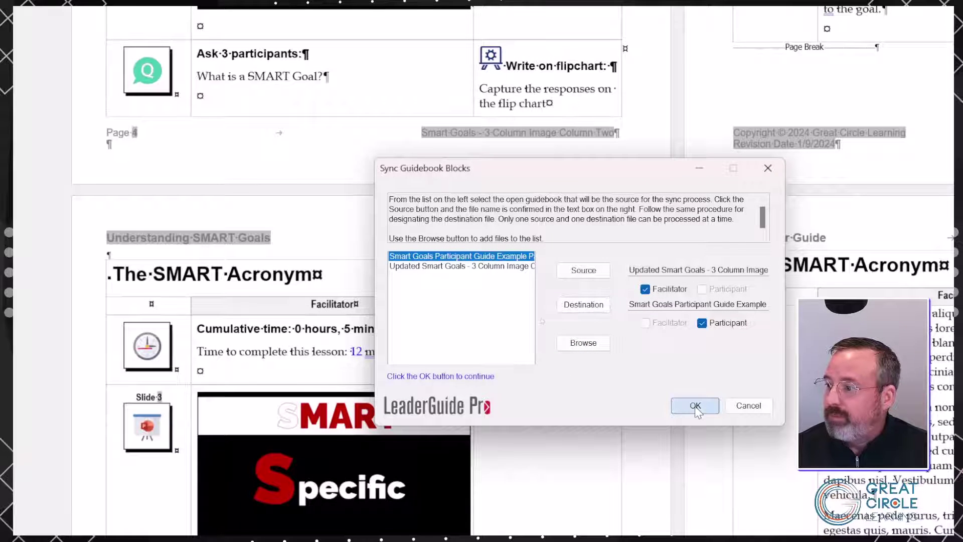
click(694, 406)
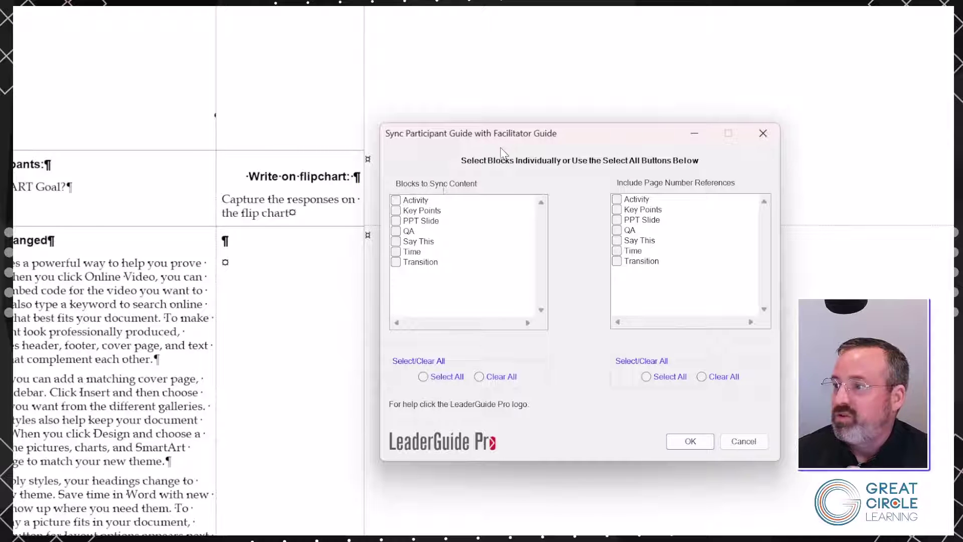
Sync only the Key Points block content to the participant guide, without page number references, preserving a backup copy of the file.
drag(530, 129, 442, 94)
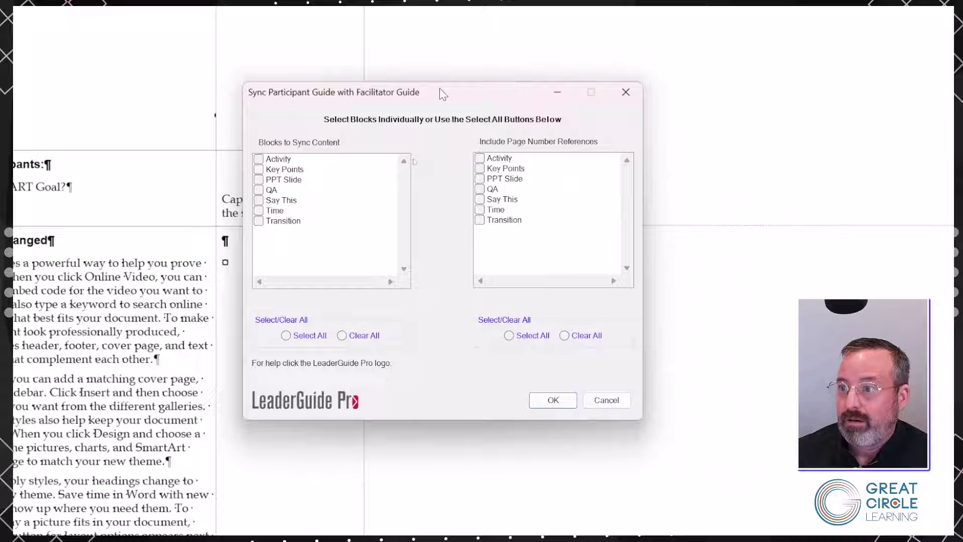
click(260, 172)
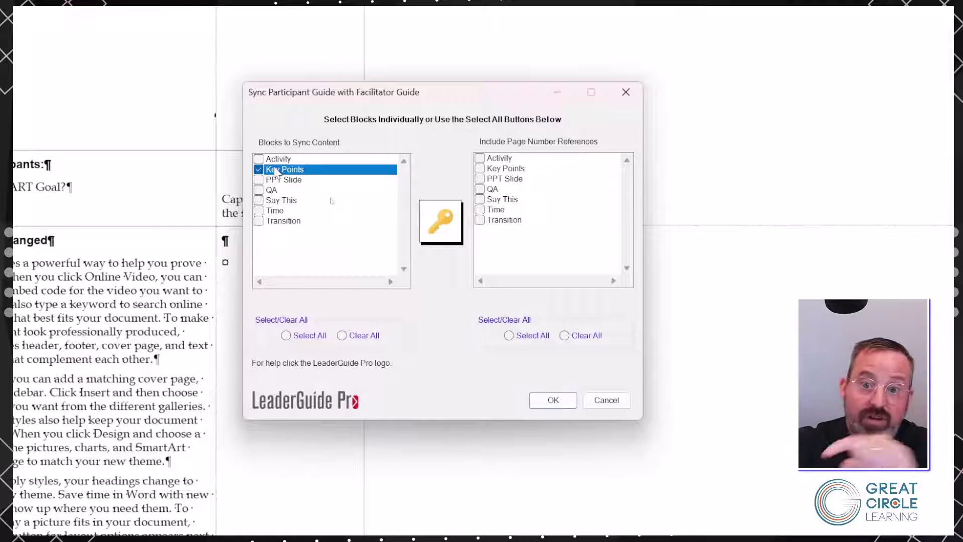
click(258, 169)
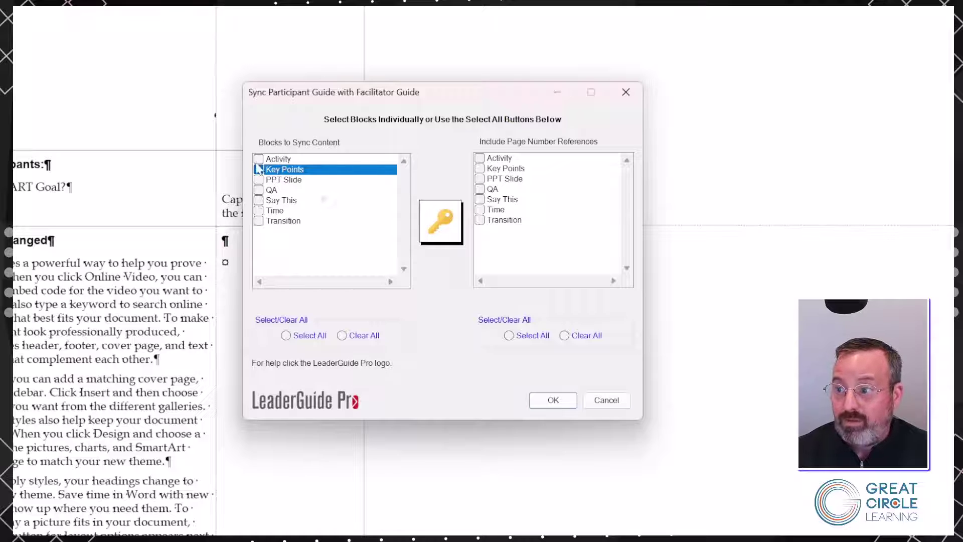
click(258, 169)
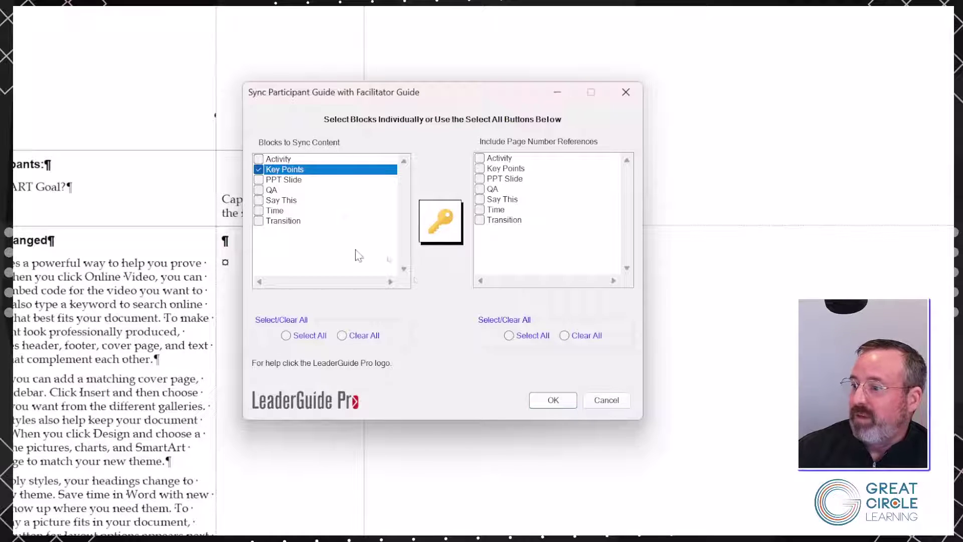
click(546, 407)
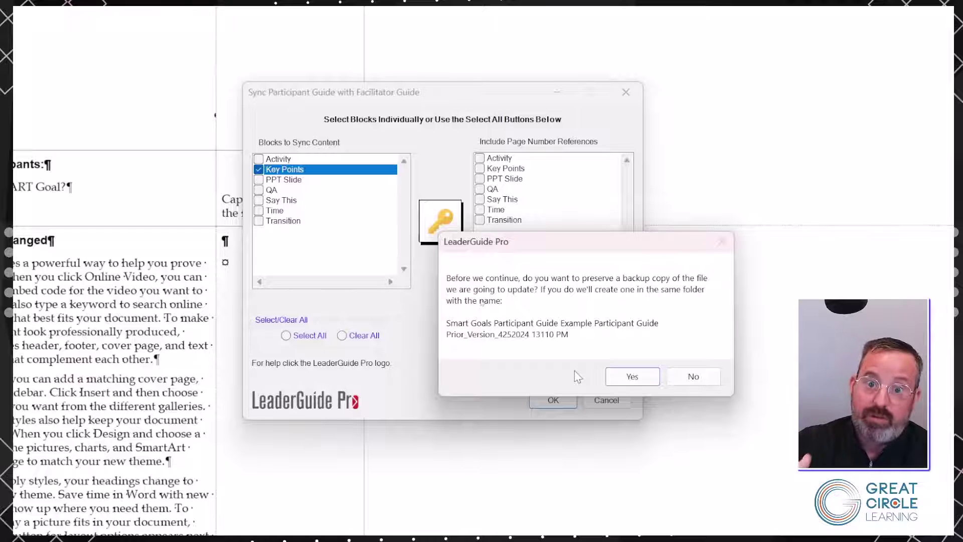
click(629, 377)
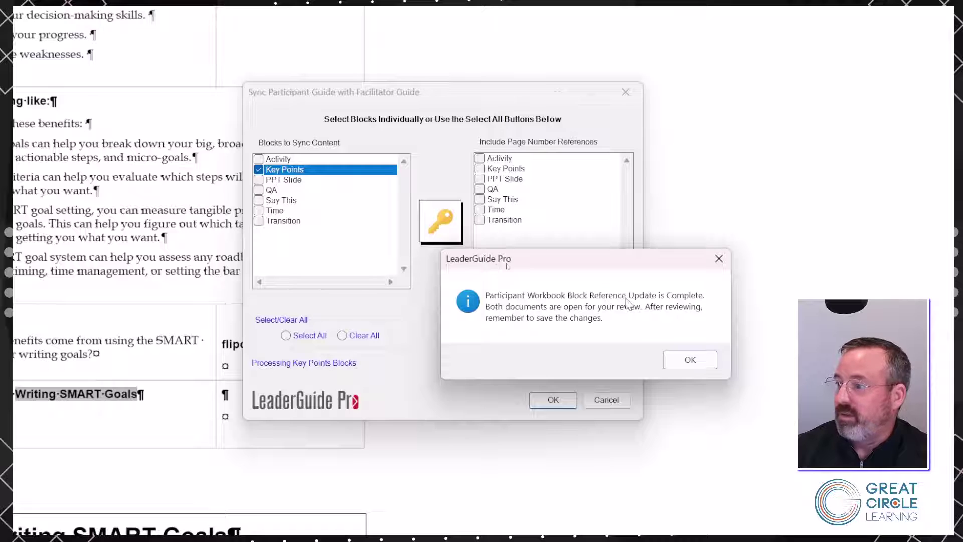
click(691, 359)
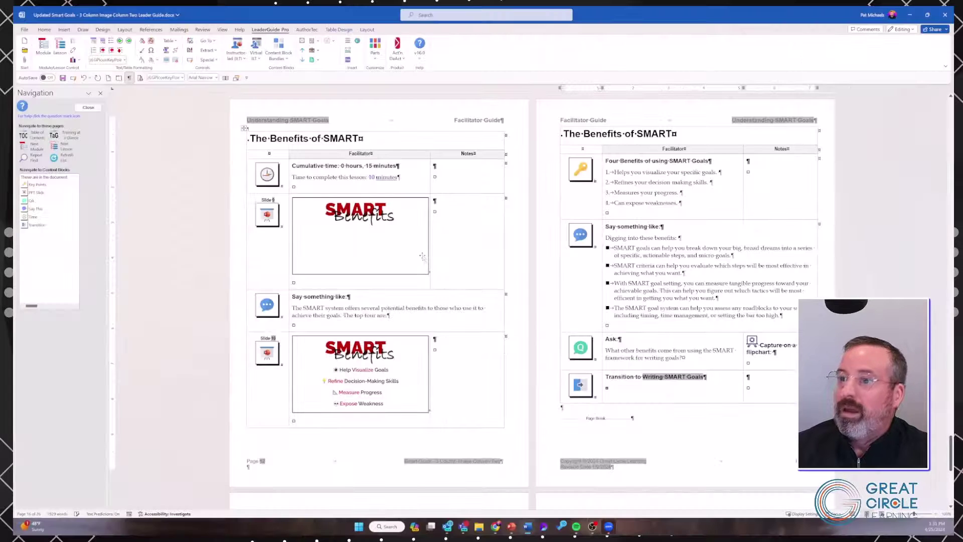
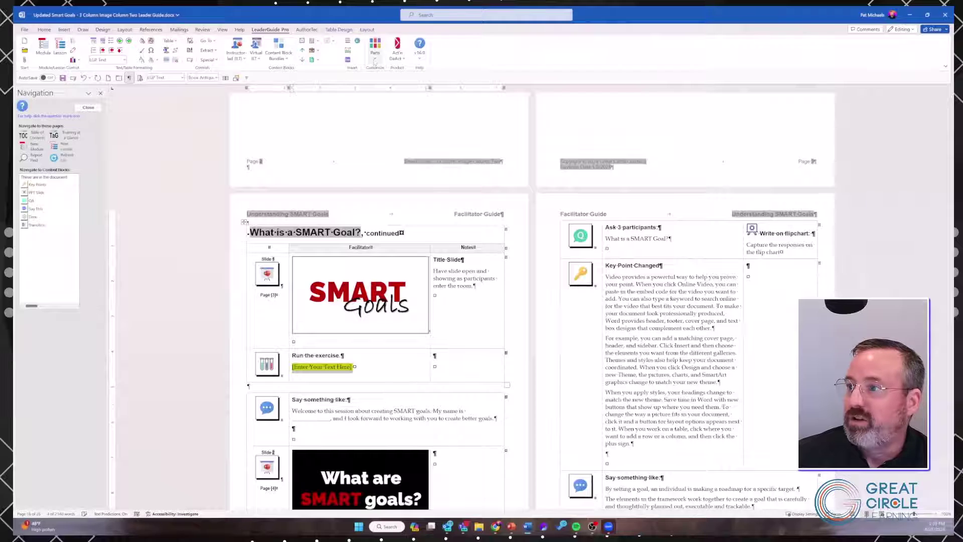
Open the Default Collection's facilitator "Style Guide 2 - Paragraph Styles, Alt. Numbering" for modification.
click(375, 60)
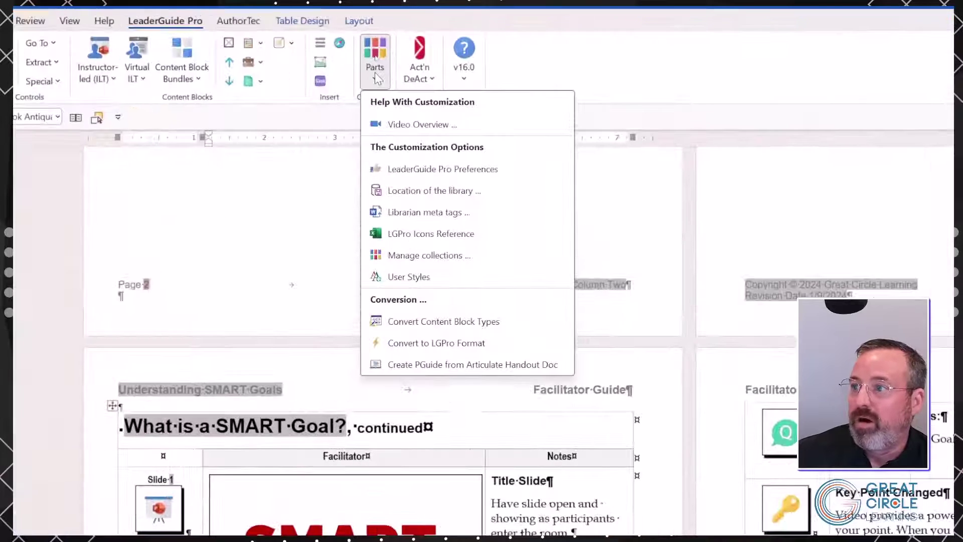
click(420, 256)
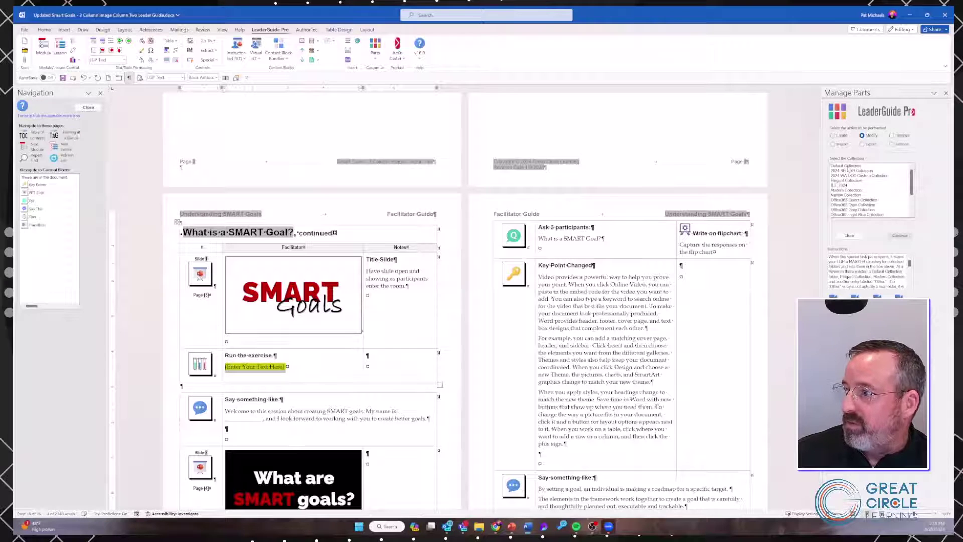
click(849, 167)
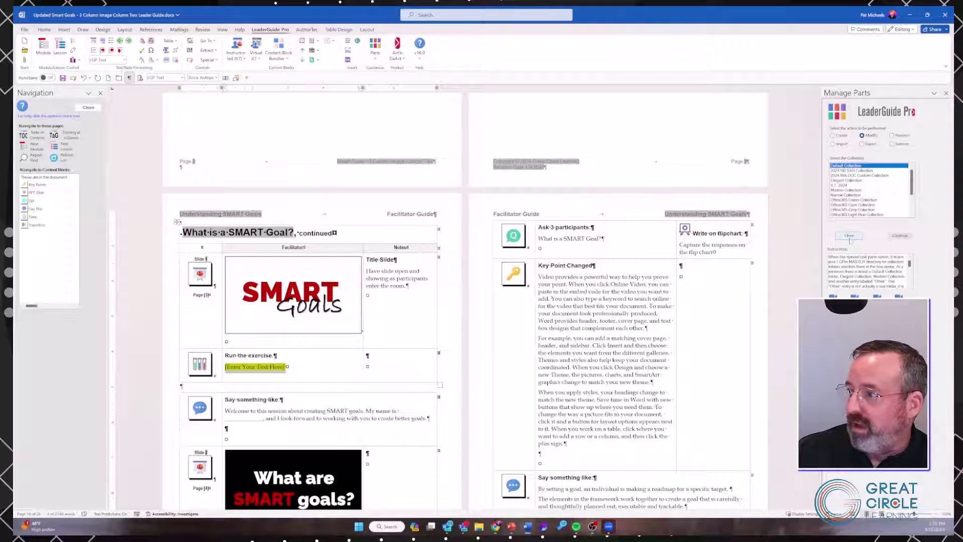
click(897, 237)
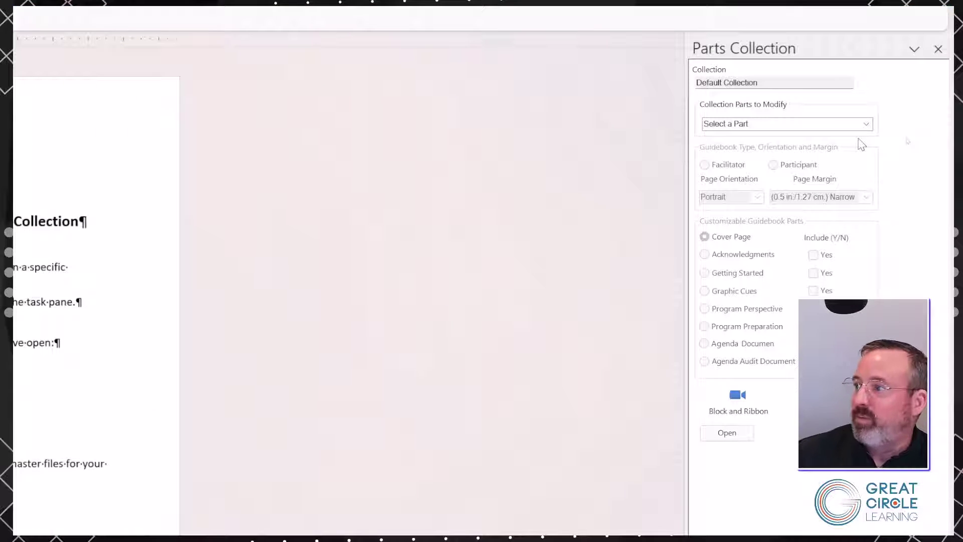
click(866, 124)
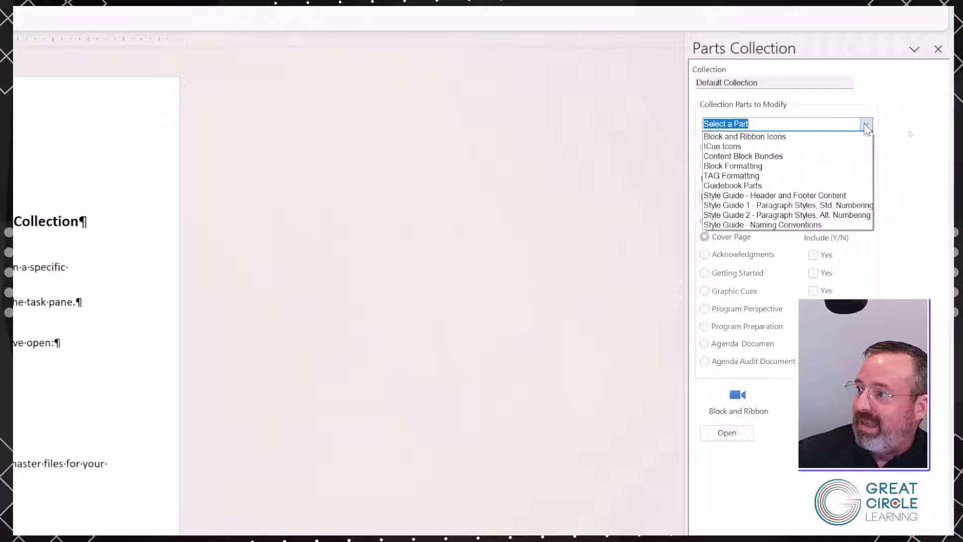
click(802, 219)
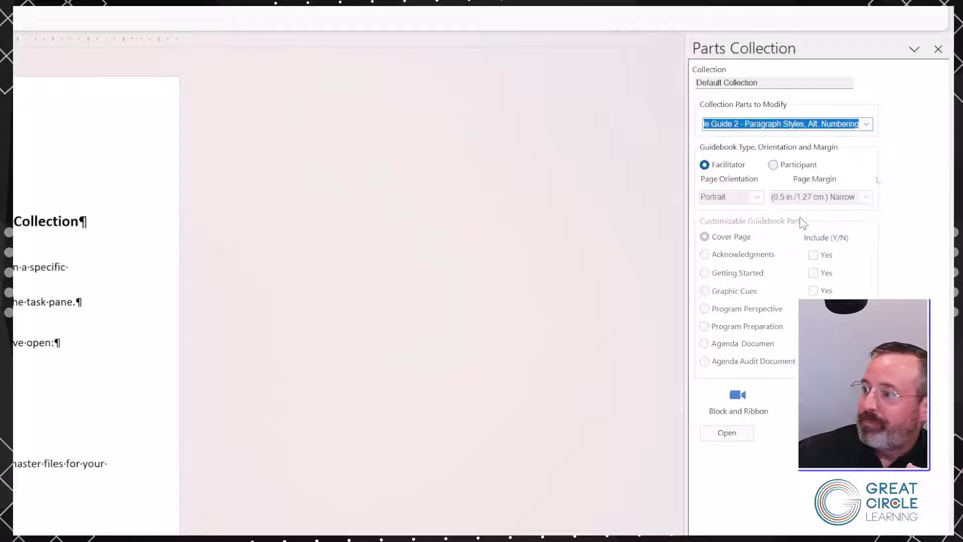
click(732, 432)
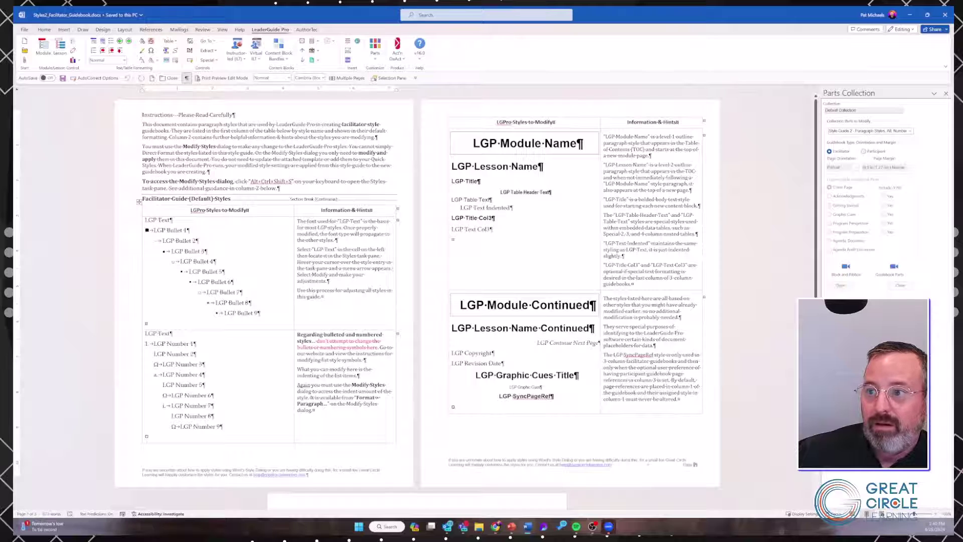
Modify the LGP Text style in the style guide to use a dark red font colour.
key(ctrl+alt+shift+s)
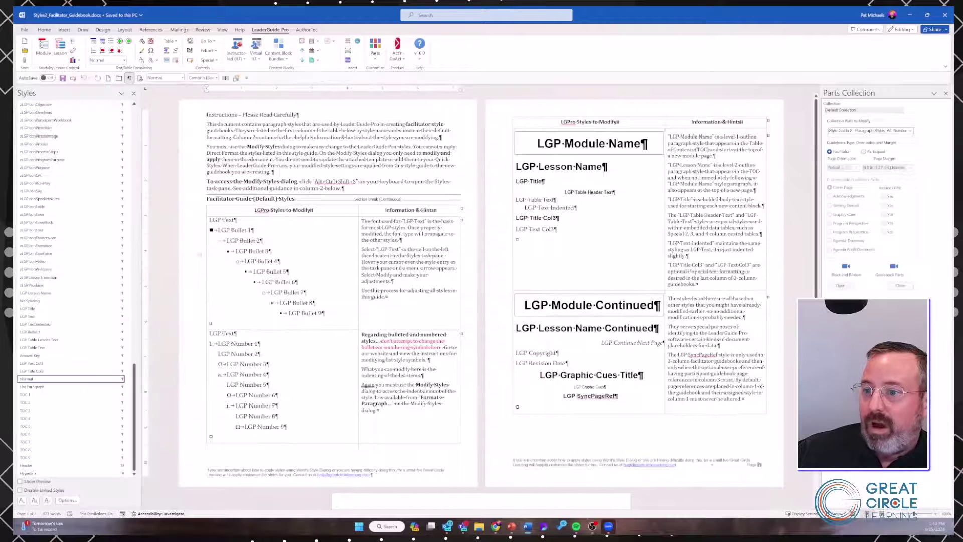
click(221, 220)
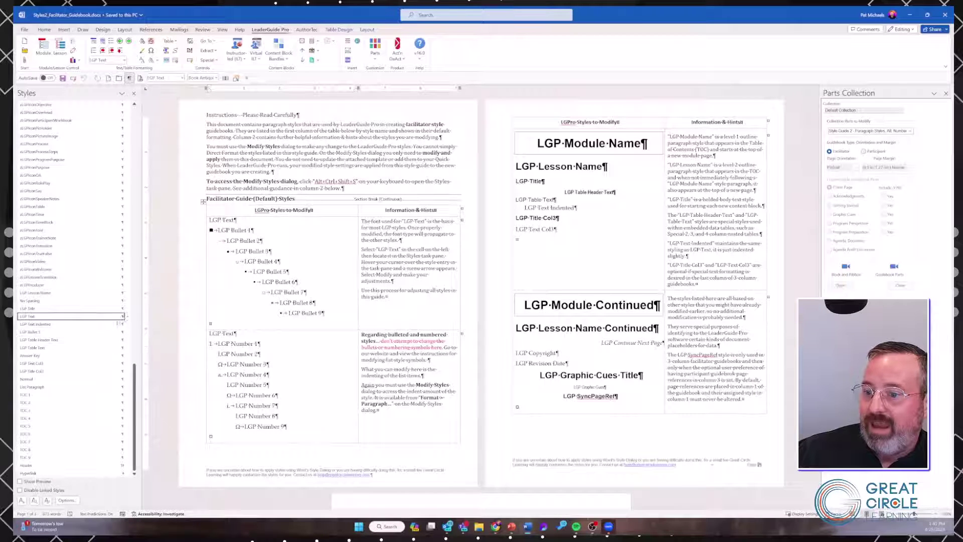
click(123, 316)
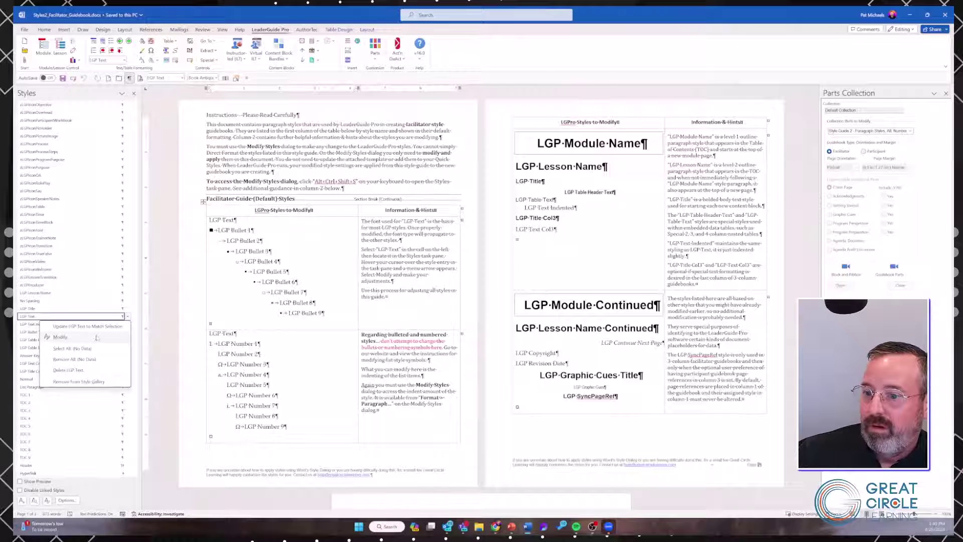
click(61, 337)
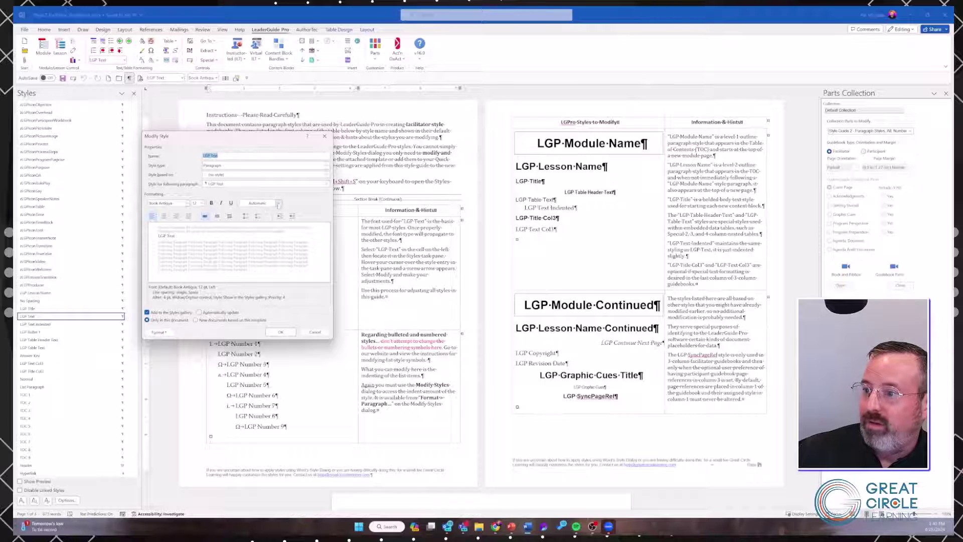
click(279, 202)
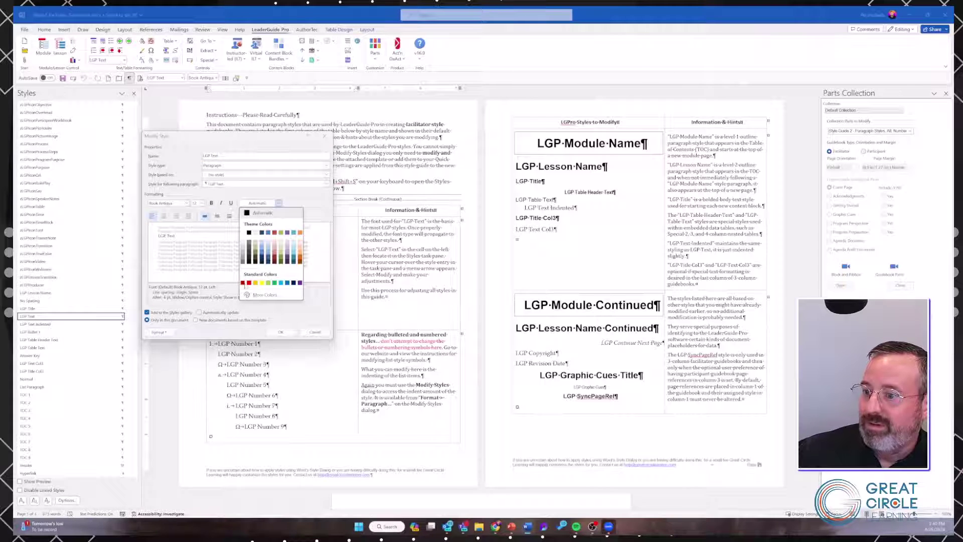
click(243, 282)
click(280, 332)
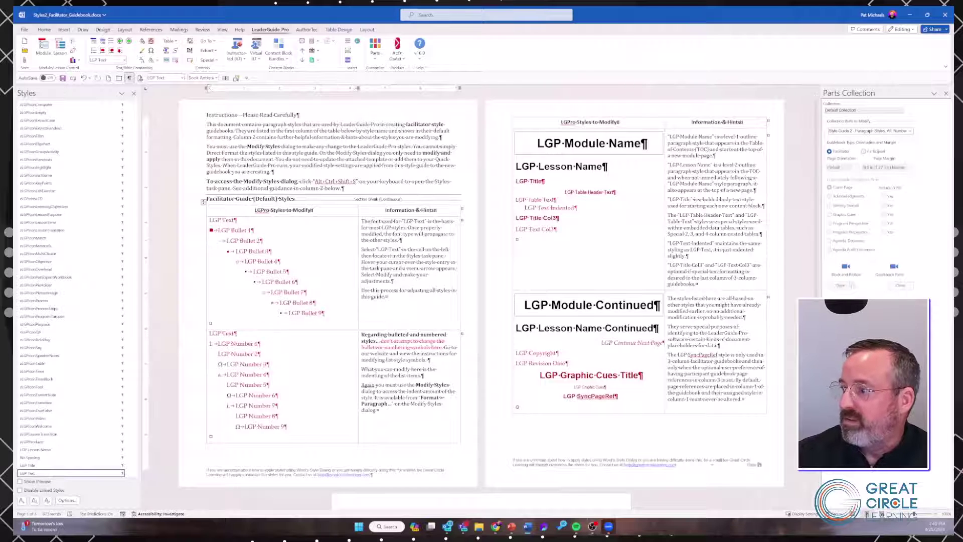
Close the style guide without making it preferred or saving its changes, and return to the leader guide.
click(898, 286)
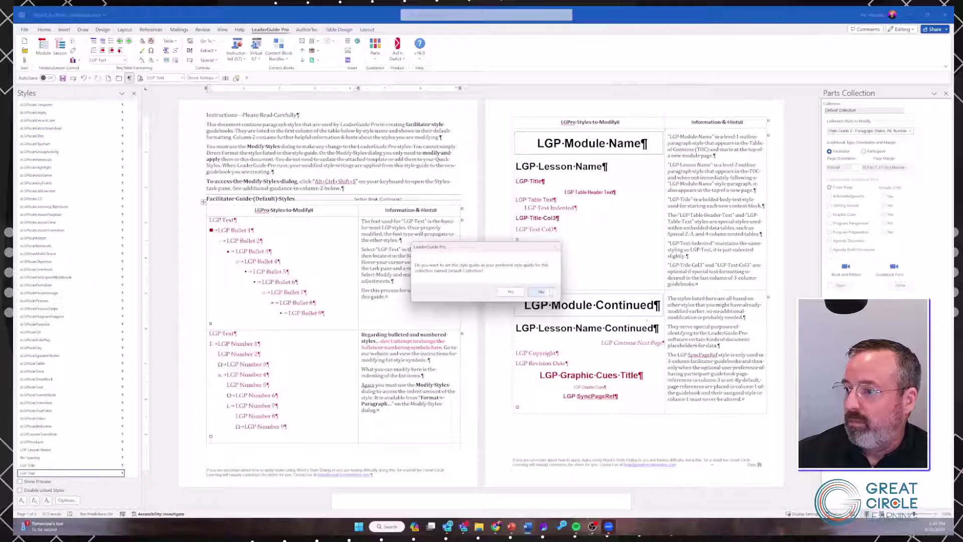
click(542, 293)
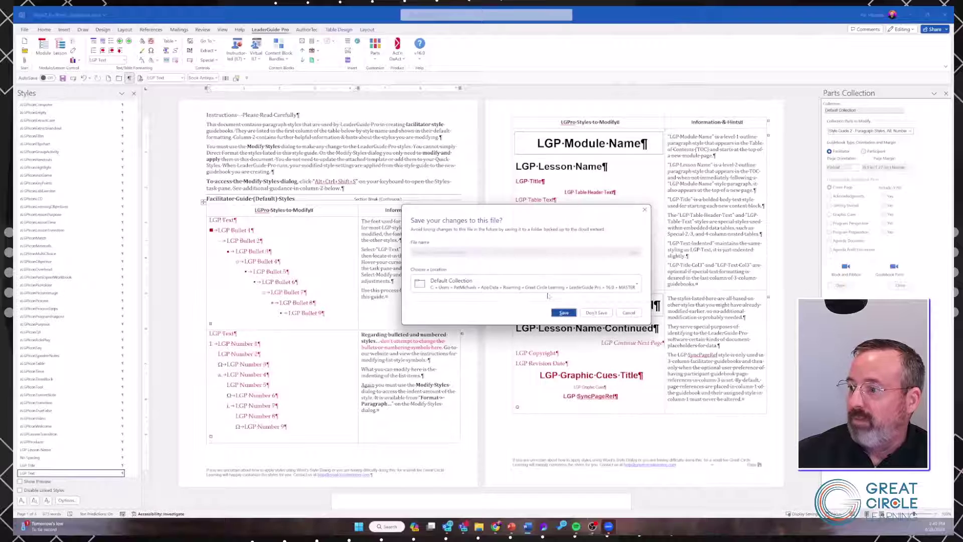
click(592, 313)
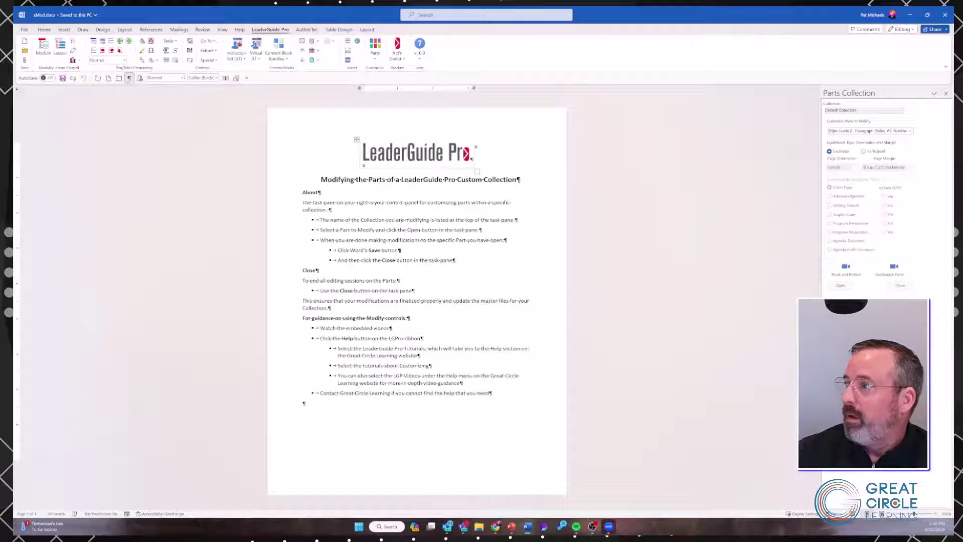
click(945, 15)
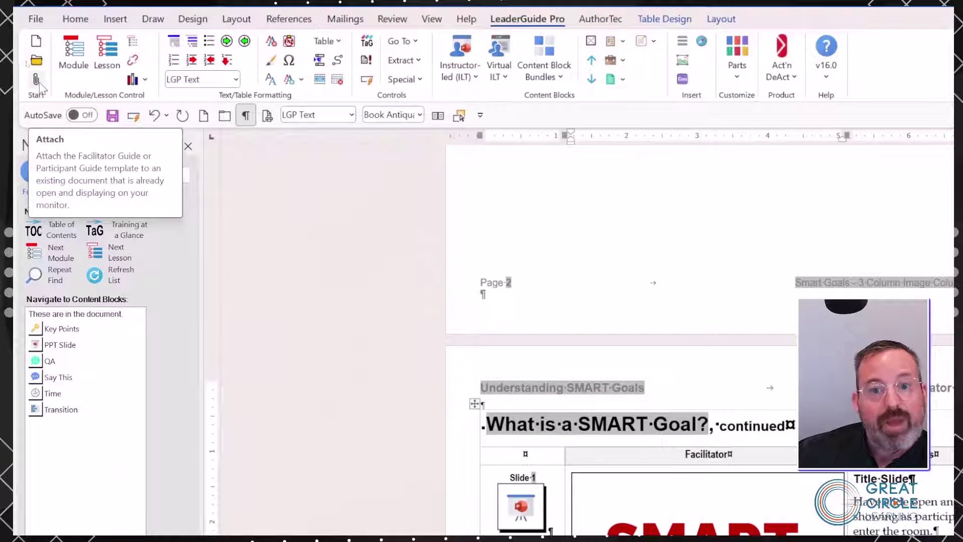
Attach the three-column Facilitator template from the custom Sample Collection to the leader guide and confirm the collection change.
click(38, 83)
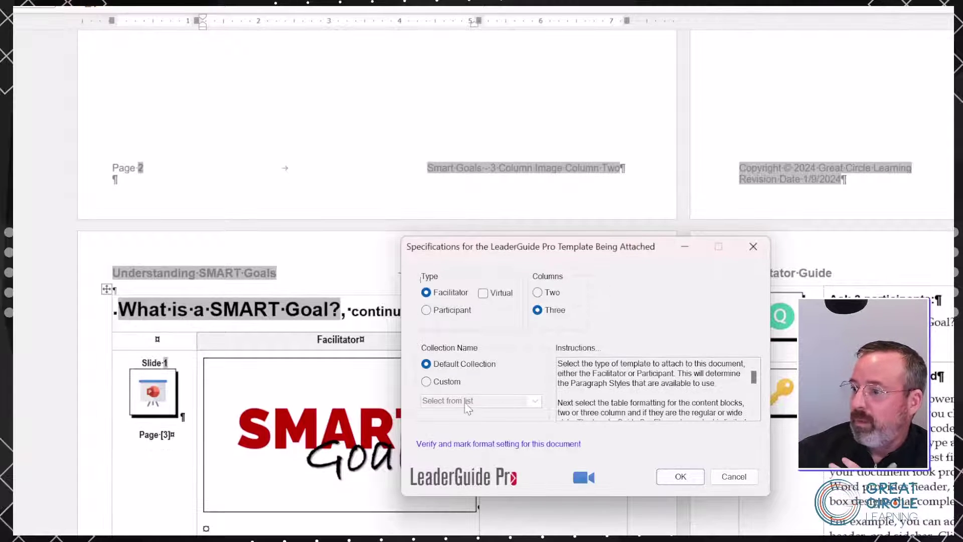
click(426, 392)
click(535, 401)
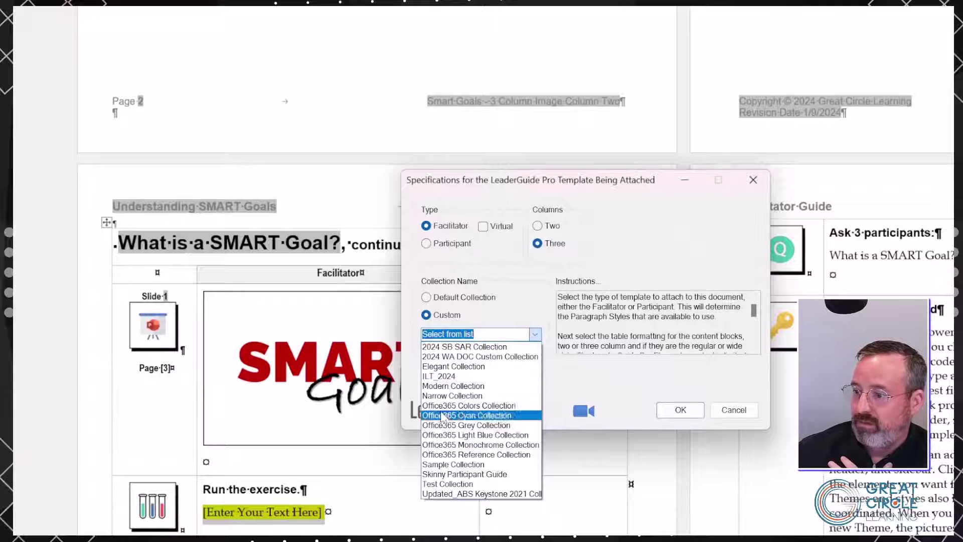
click(449, 465)
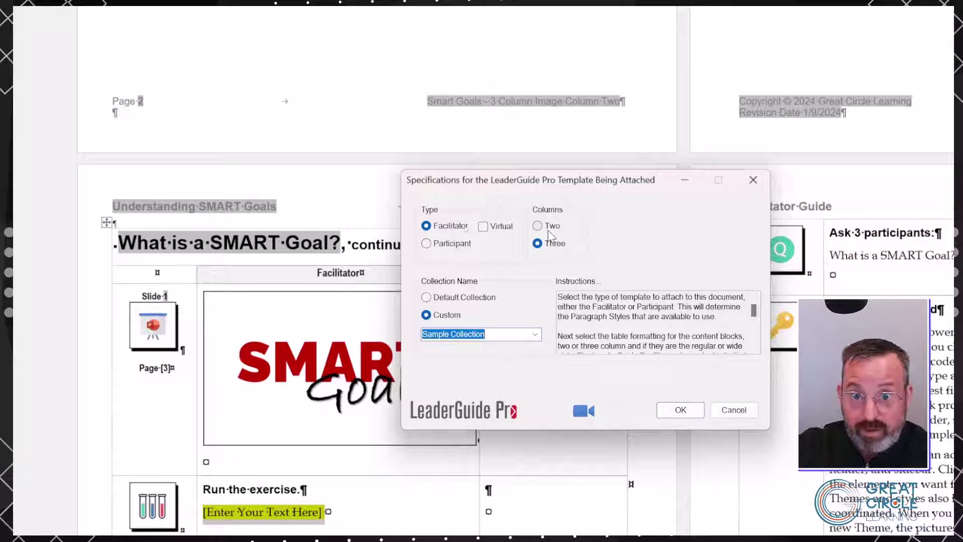
click(681, 413)
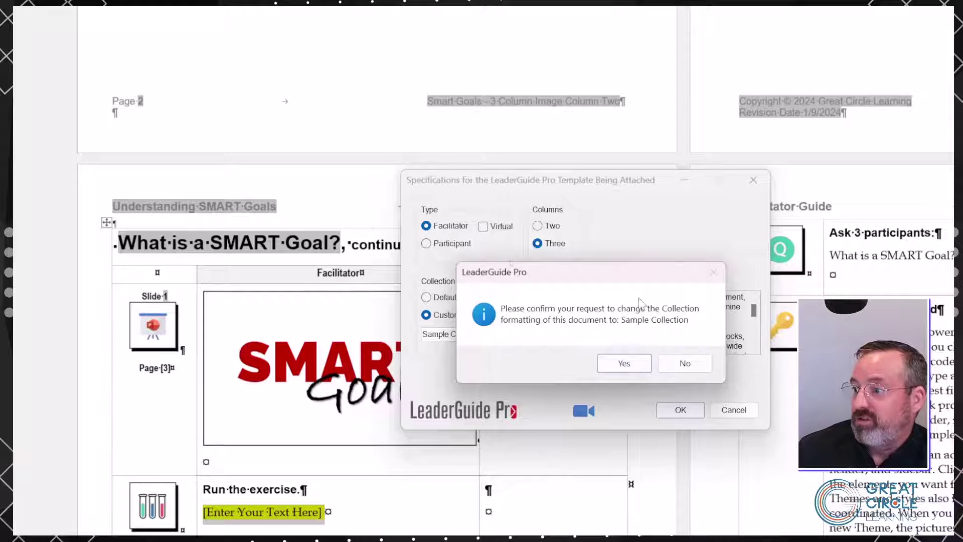
click(624, 365)
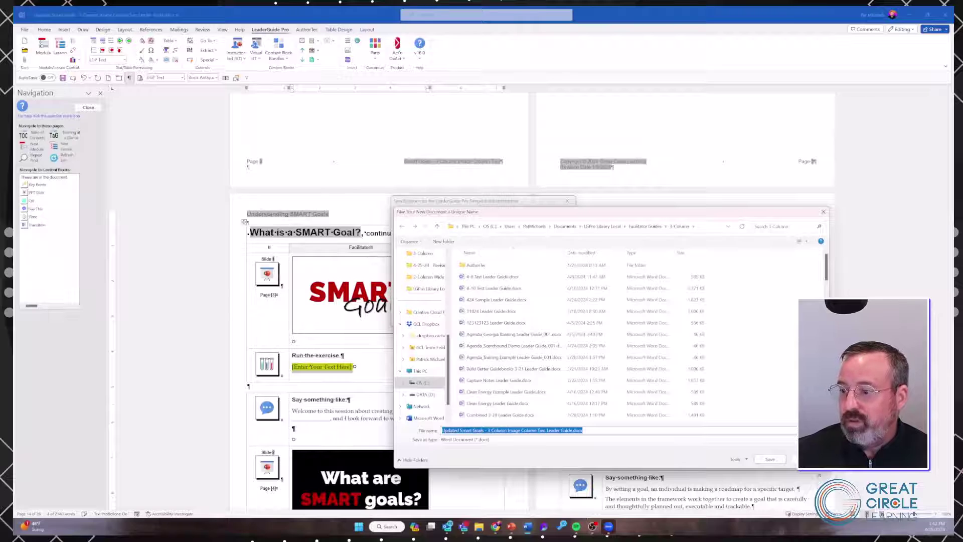
Save the reformatted leader guide as a new document with "2." added before its existing file name.
click(581, 430)
key(Home)
text(2.)
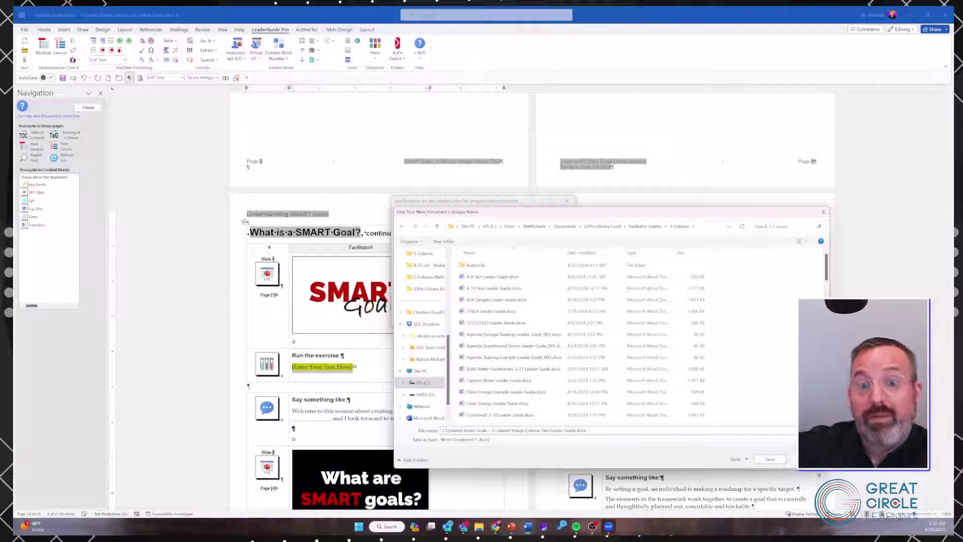
click(764, 459)
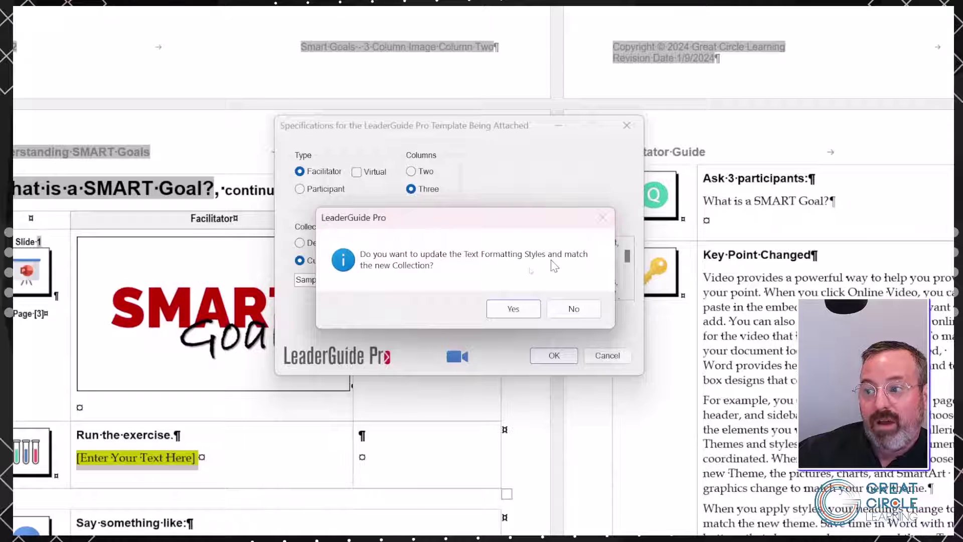
Update the text formatting styles, block icons and graphic cover page to match the new collection, but keep the existing headers and footers.
click(511, 308)
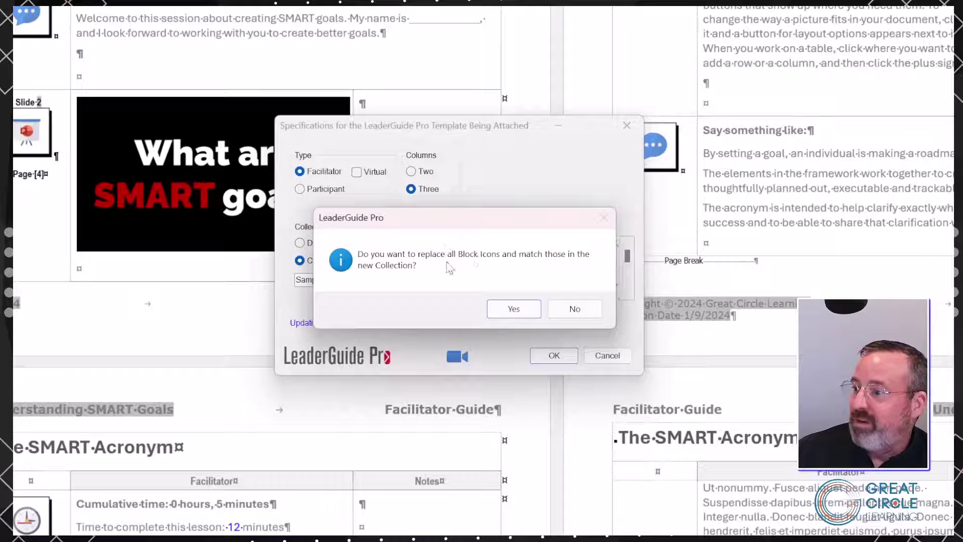
click(512, 308)
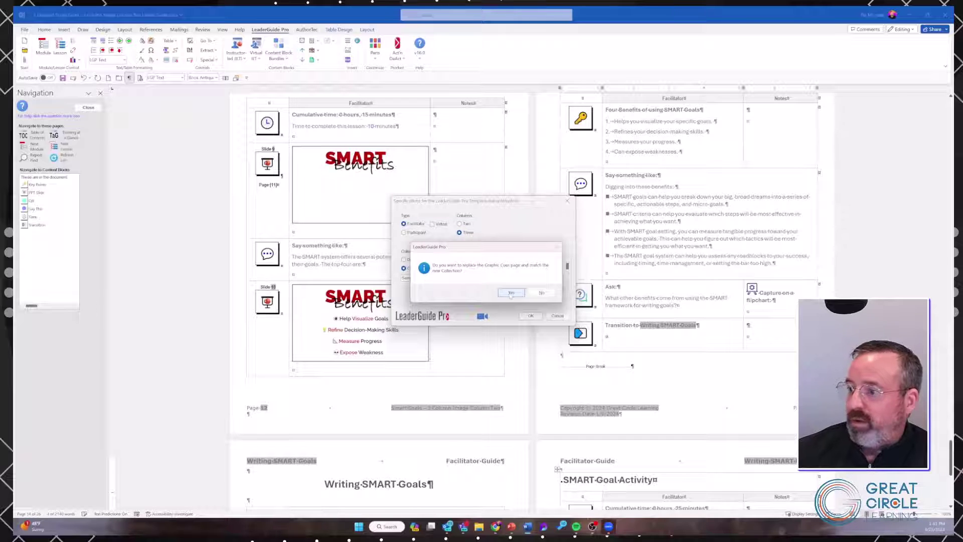
click(510, 293)
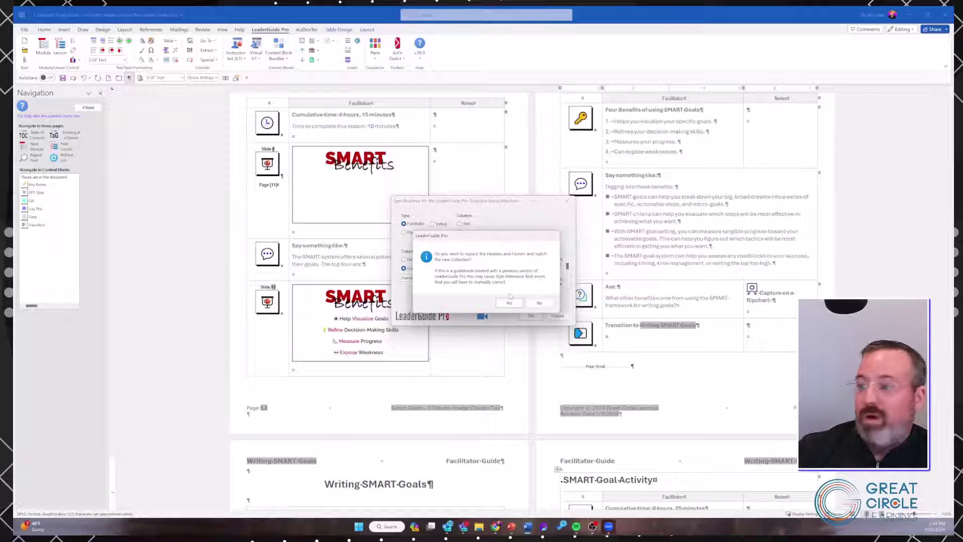
click(540, 303)
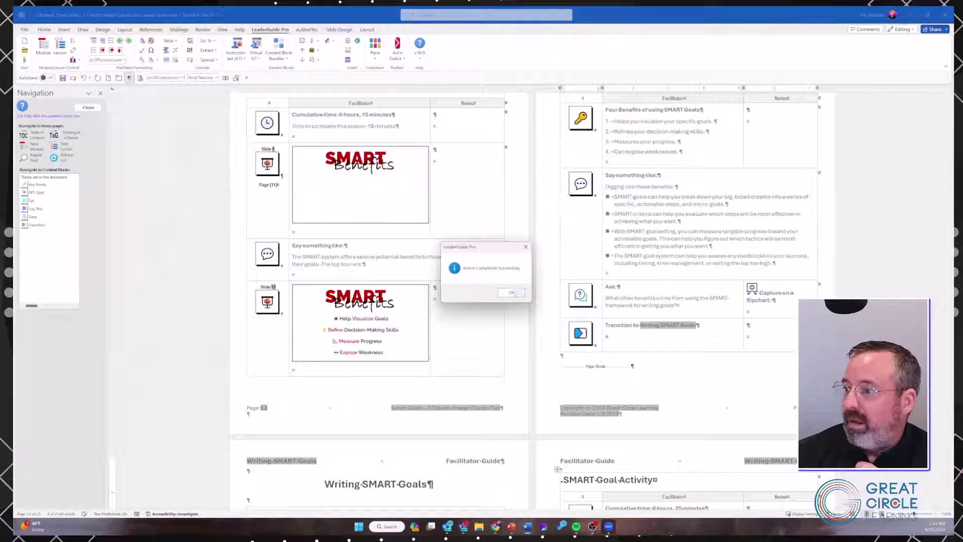
click(512, 292)
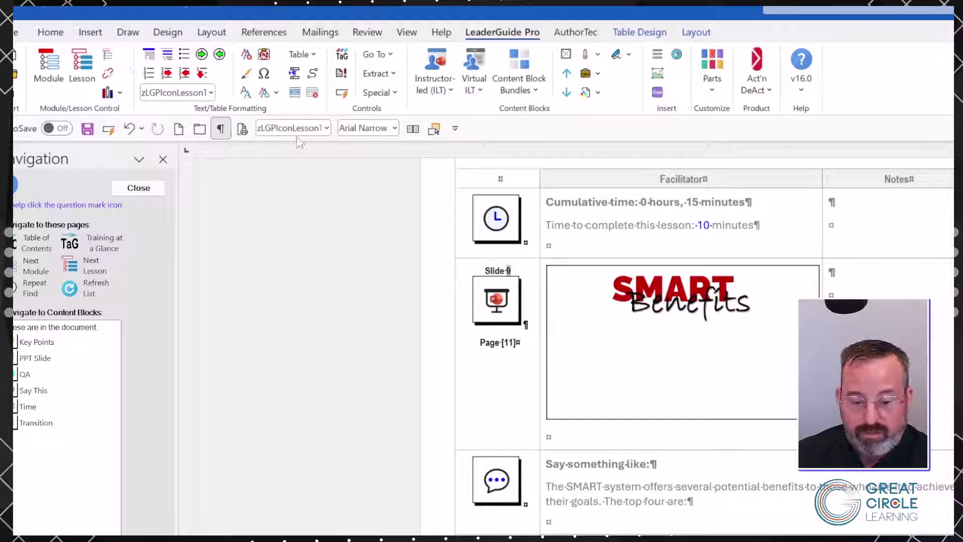
click(588, 202)
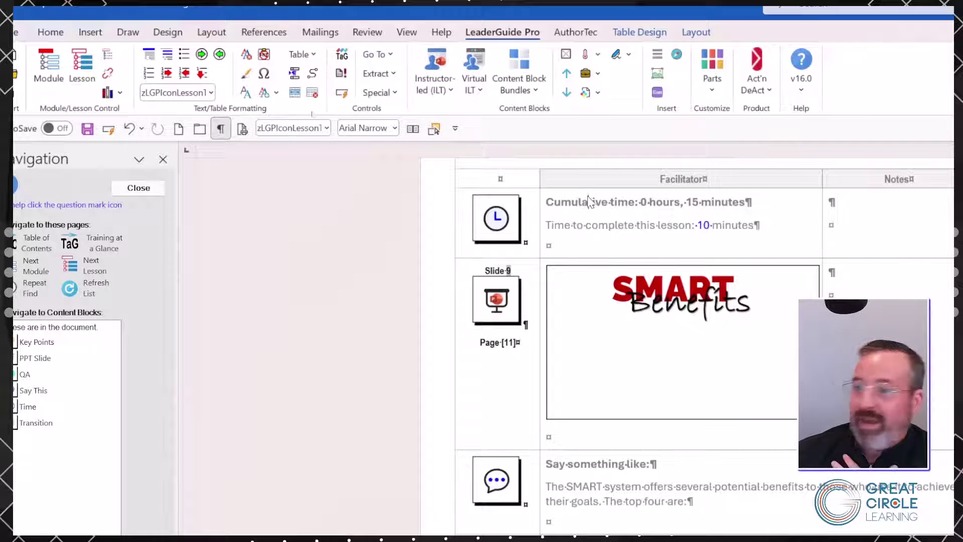
click(554, 201)
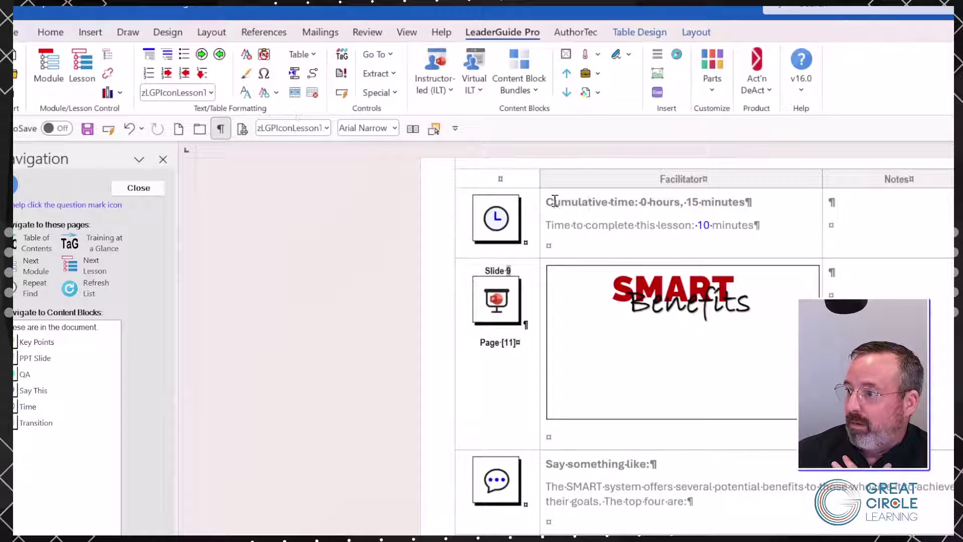
click(582, 225)
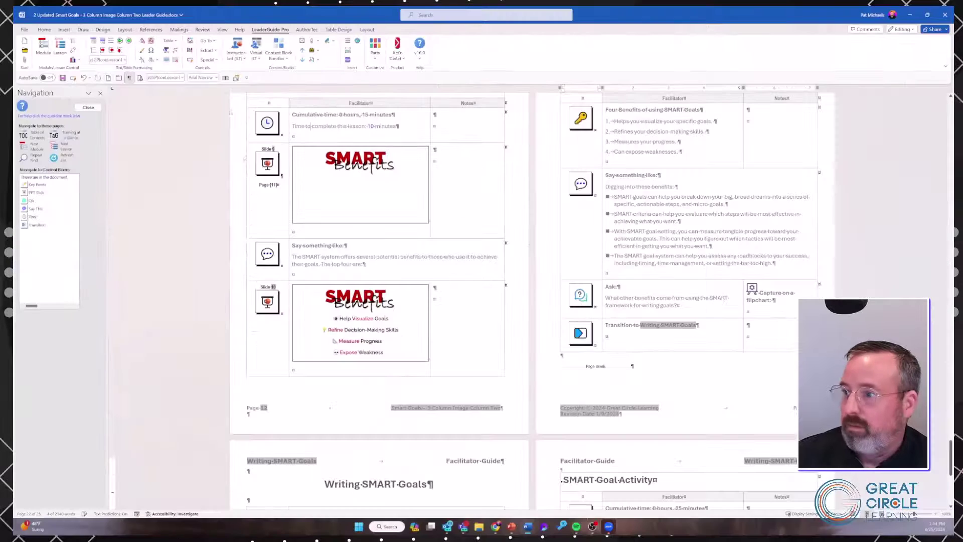
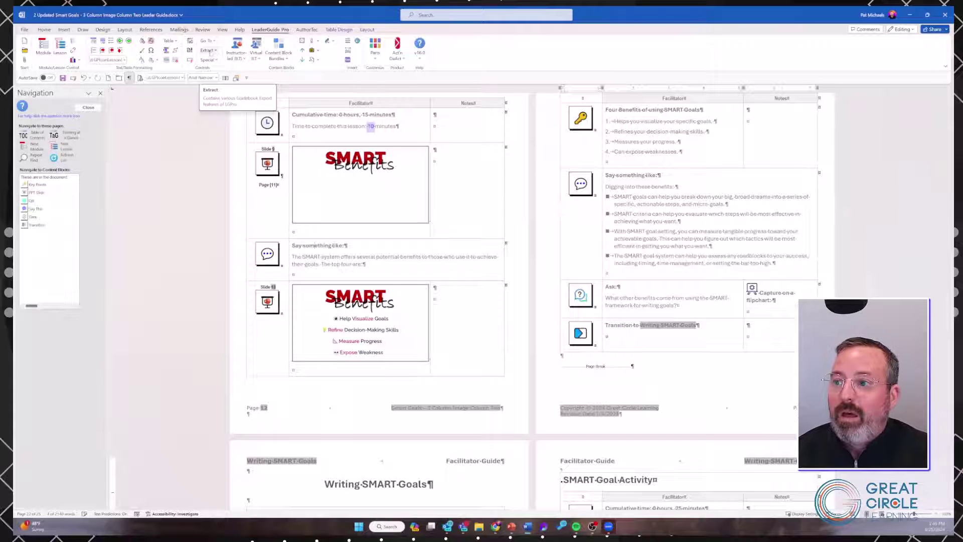
click(210, 50)
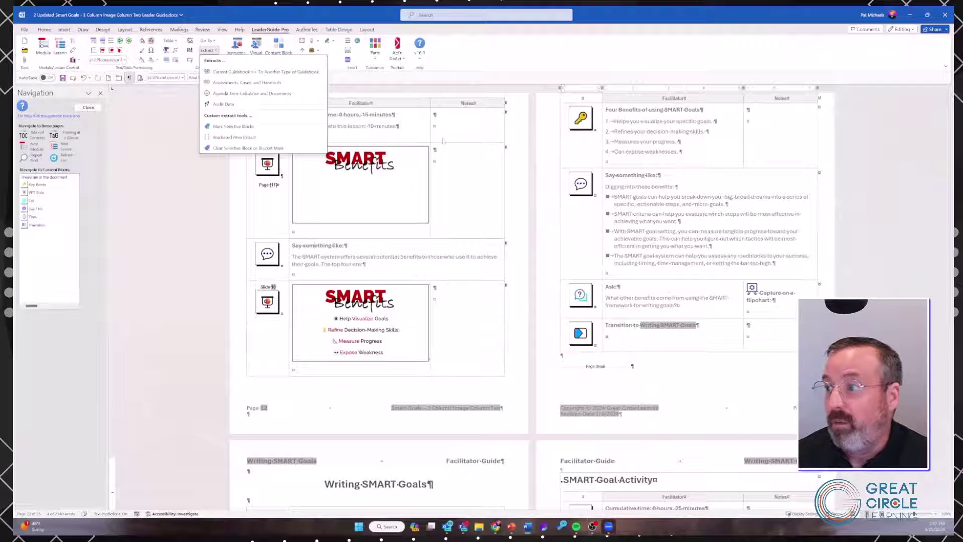
click(444, 136)
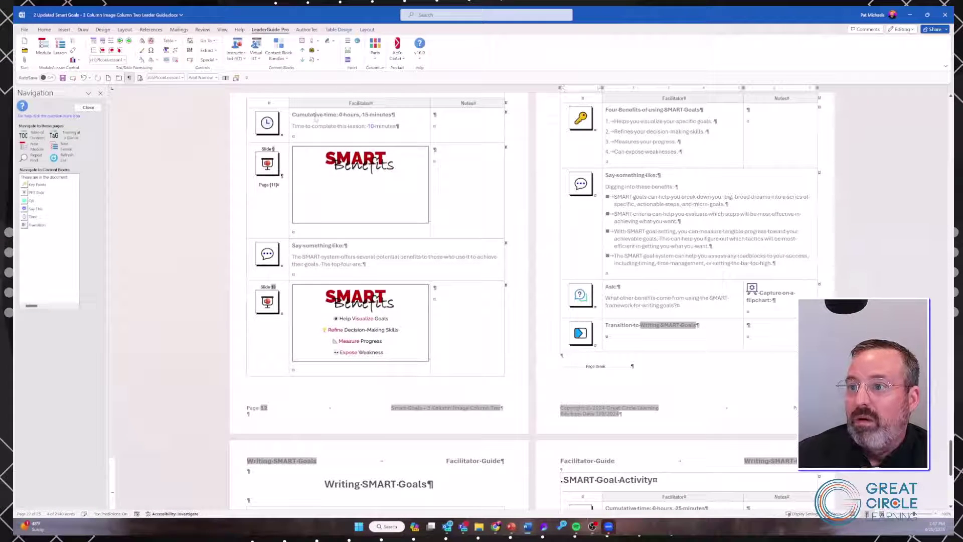
click(24, 31)
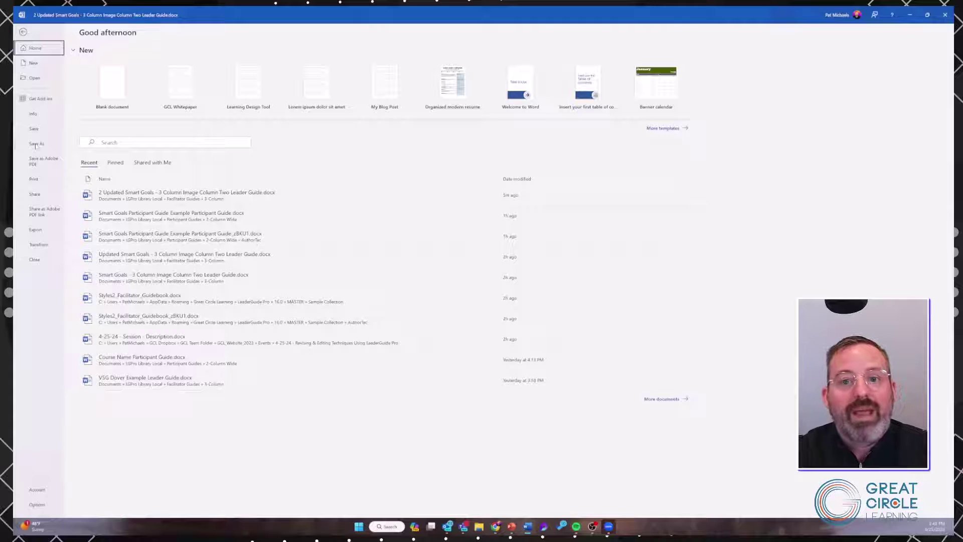
key(Escape)
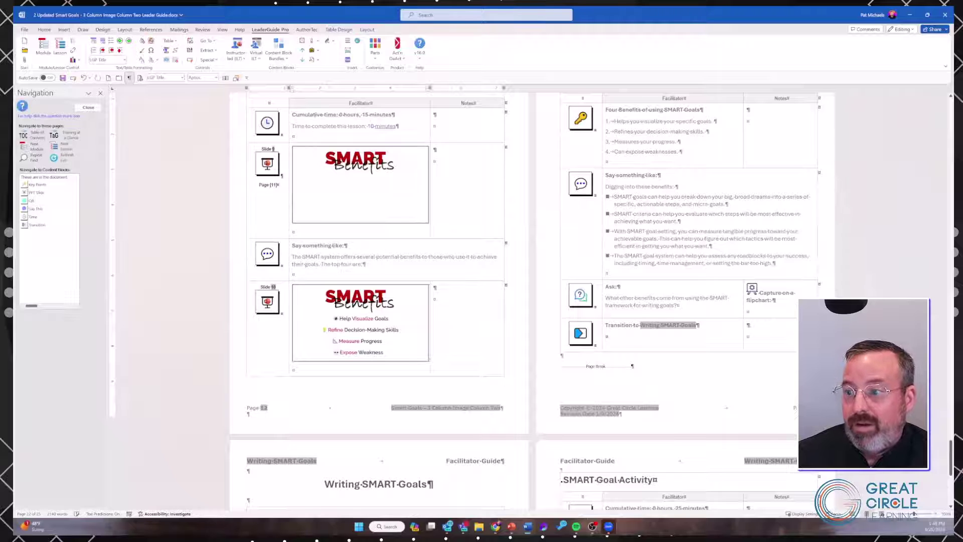
Draft a review comment on the "Say something like" text about the SMART system's potential benefits.
drag(302, 256, 361, 264)
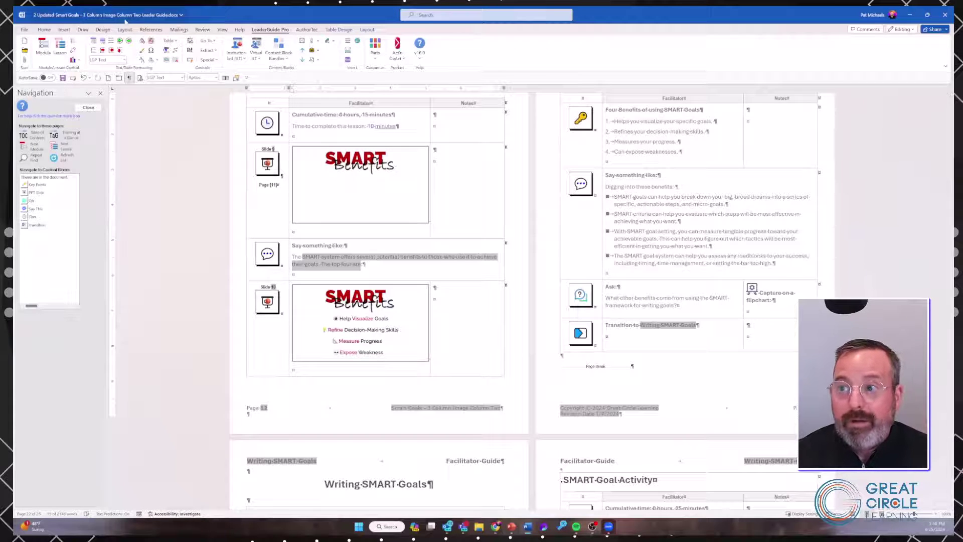
click(151, 30)
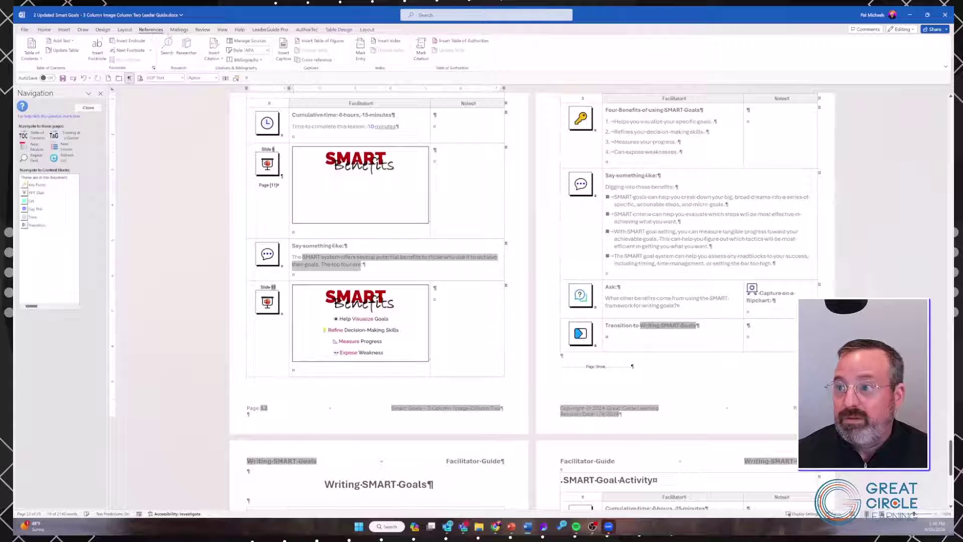
click(203, 30)
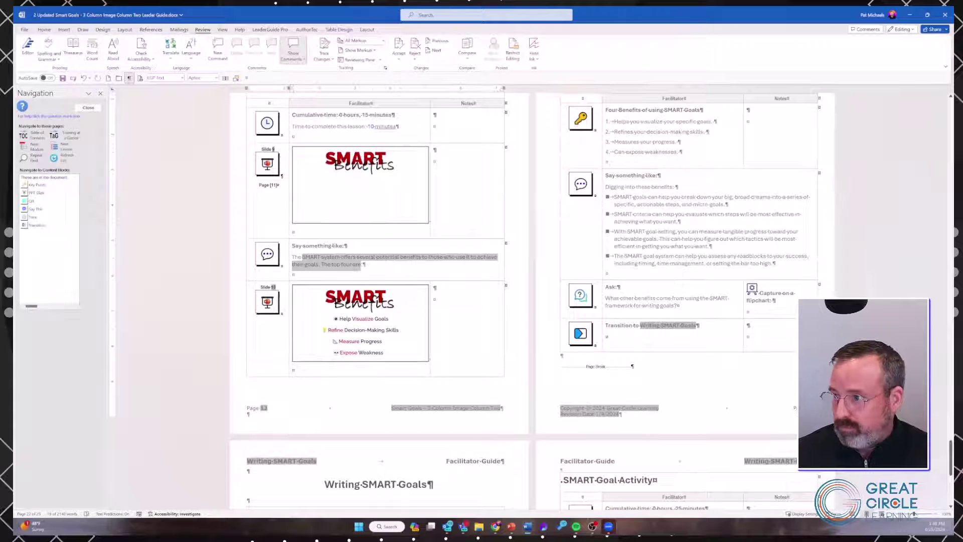
click(218, 52)
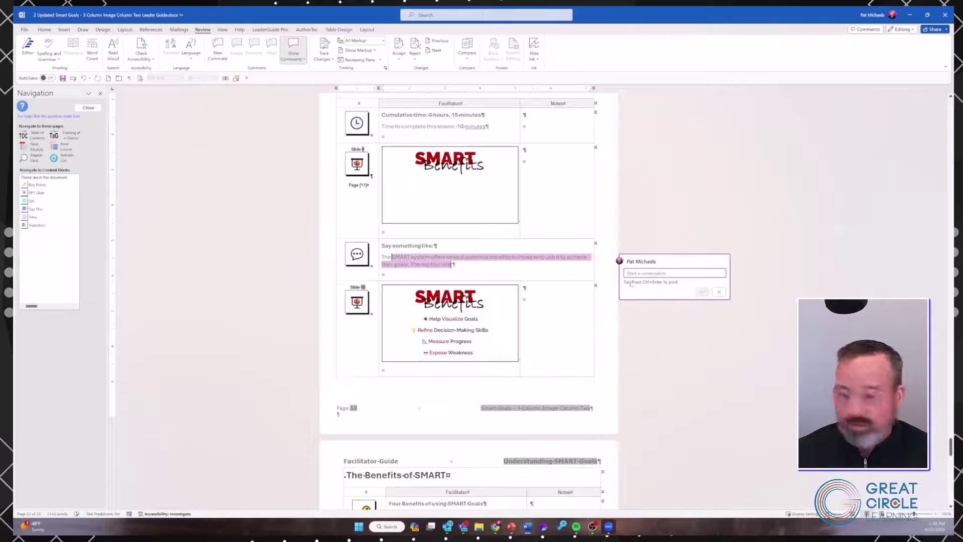
text(DAAoSed)
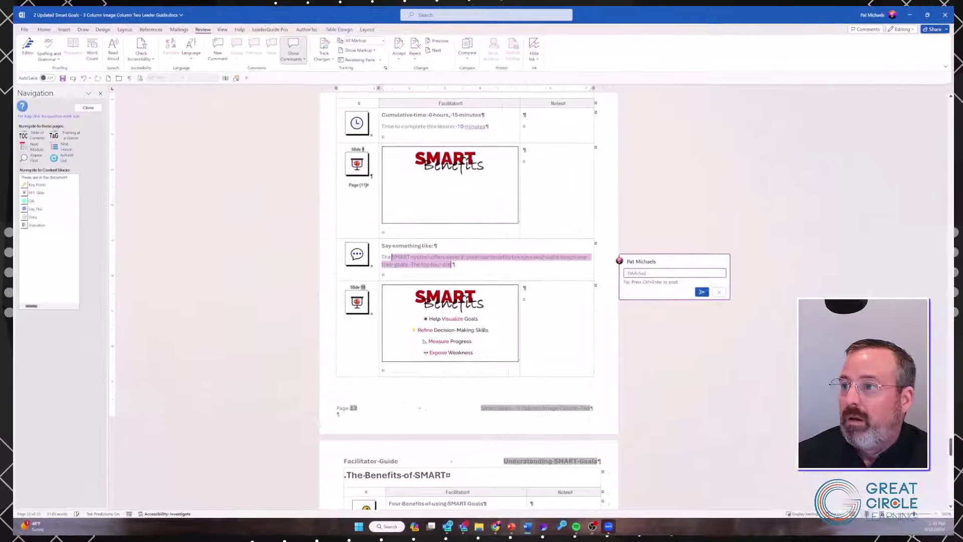
Try to archive modules or lessons from the leader guide with the Librarian, and cancel the archiving.
click(270, 32)
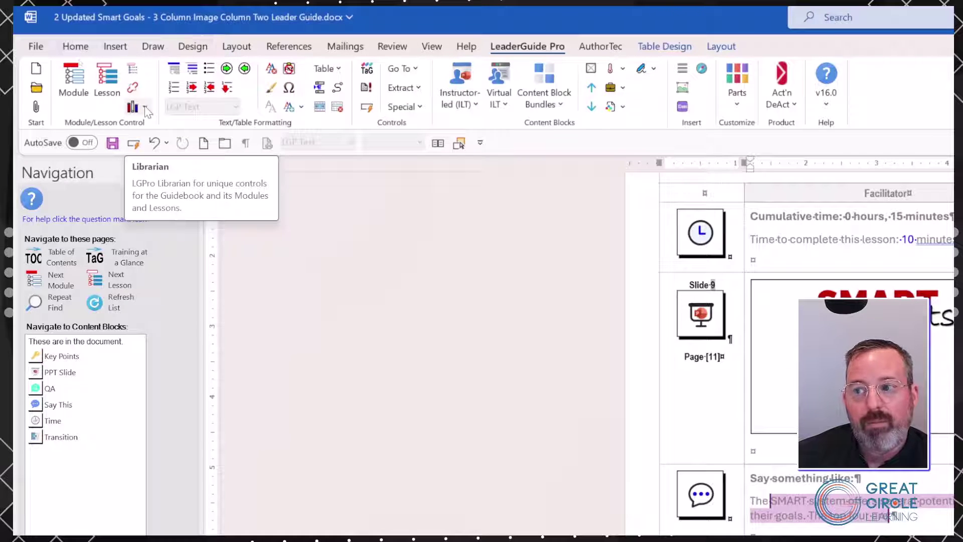
click(146, 109)
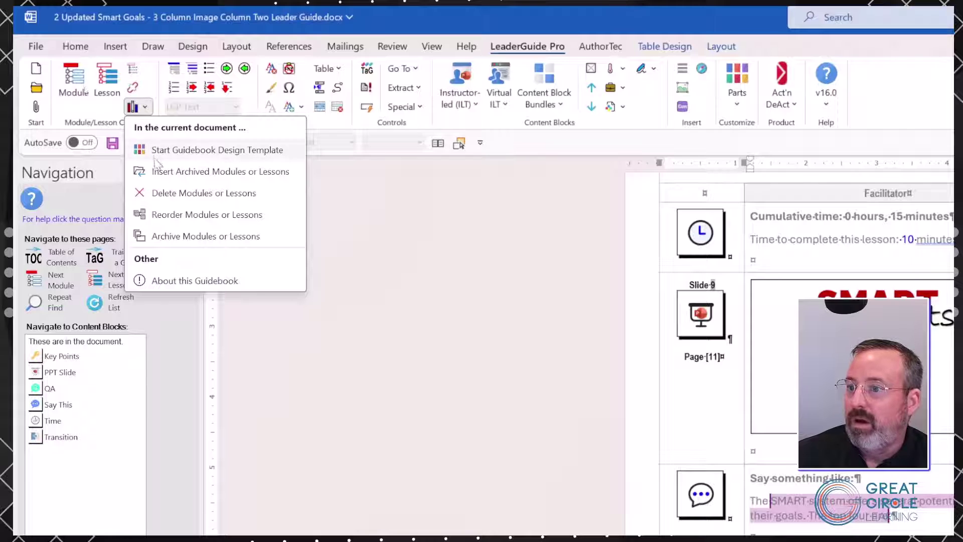
click(181, 237)
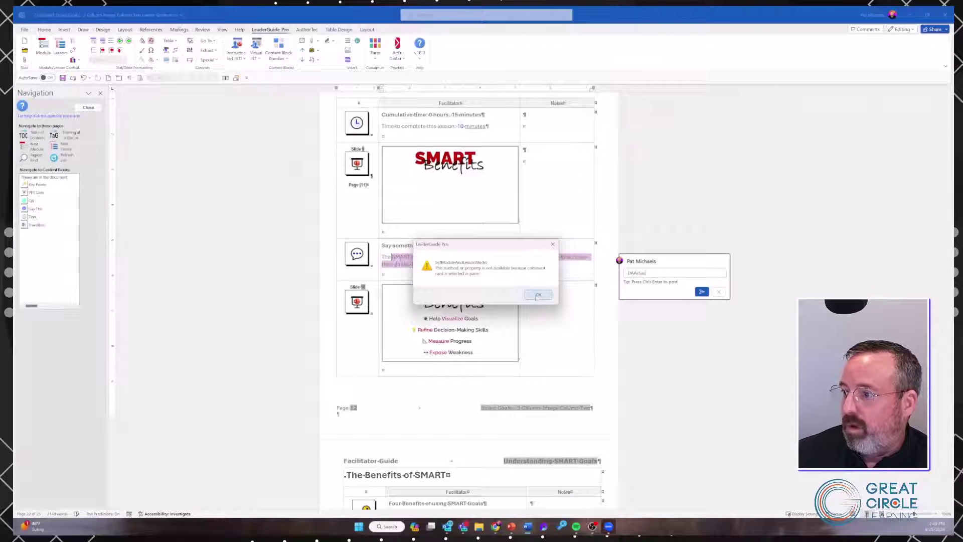
key(Return)
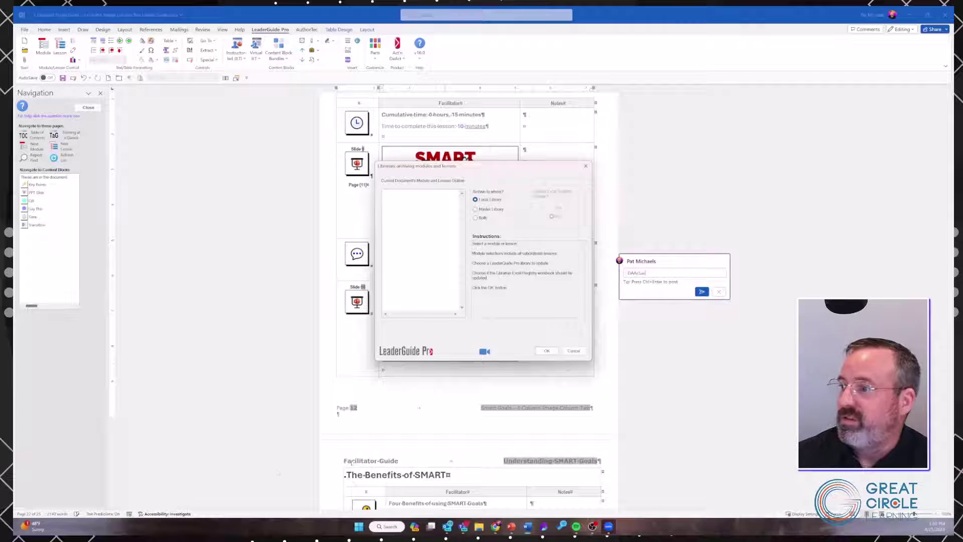
click(573, 350)
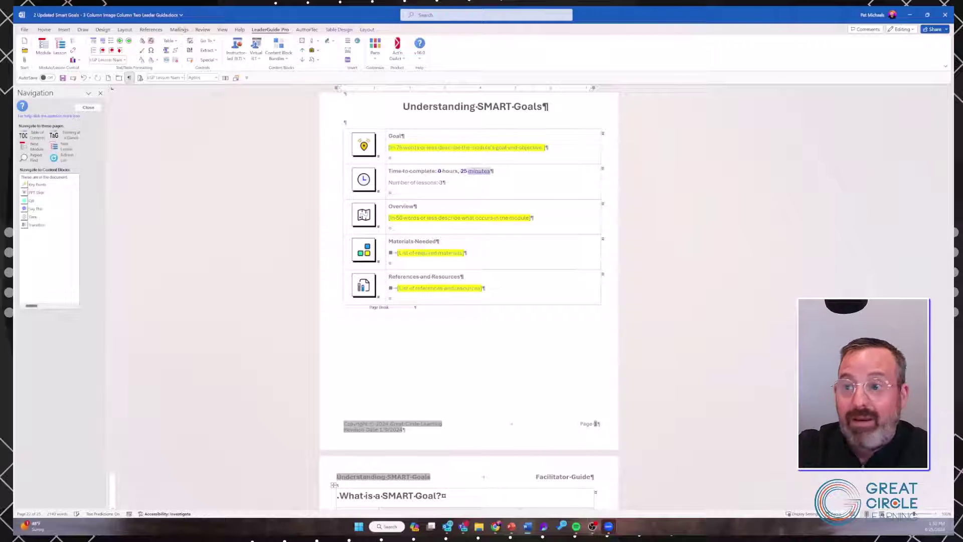
Close the leader guide, discarding the unposted comment and leaving its changes unsaved.
click(943, 18)
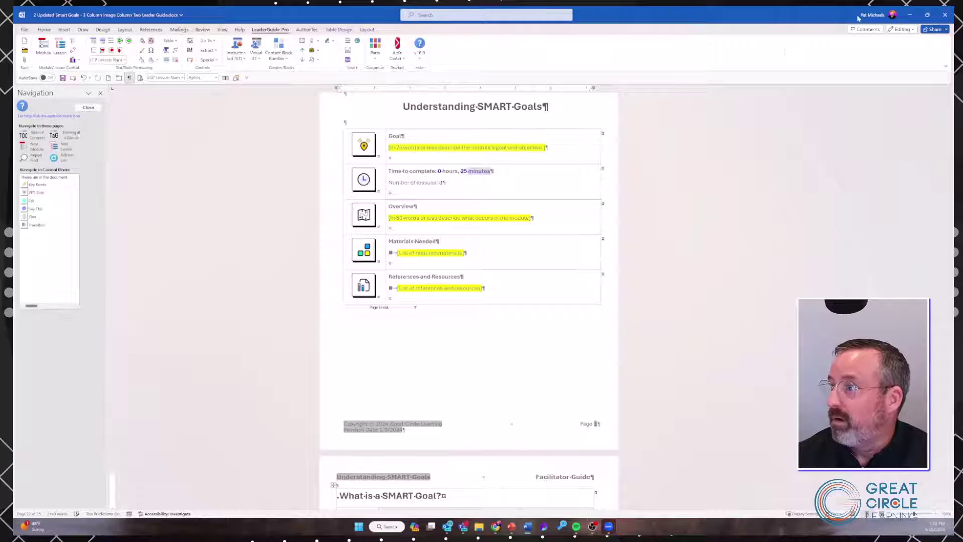
click(945, 15)
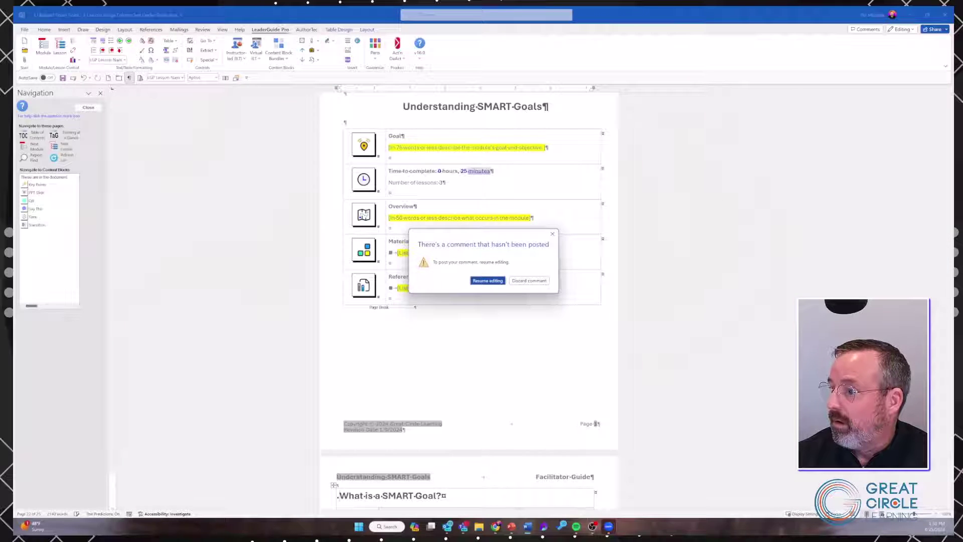
click(527, 281)
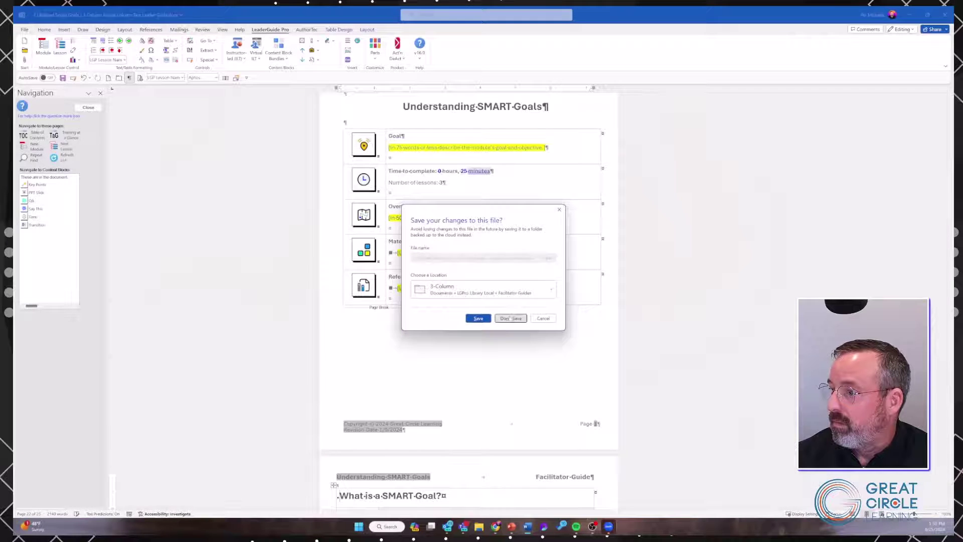
click(510, 318)
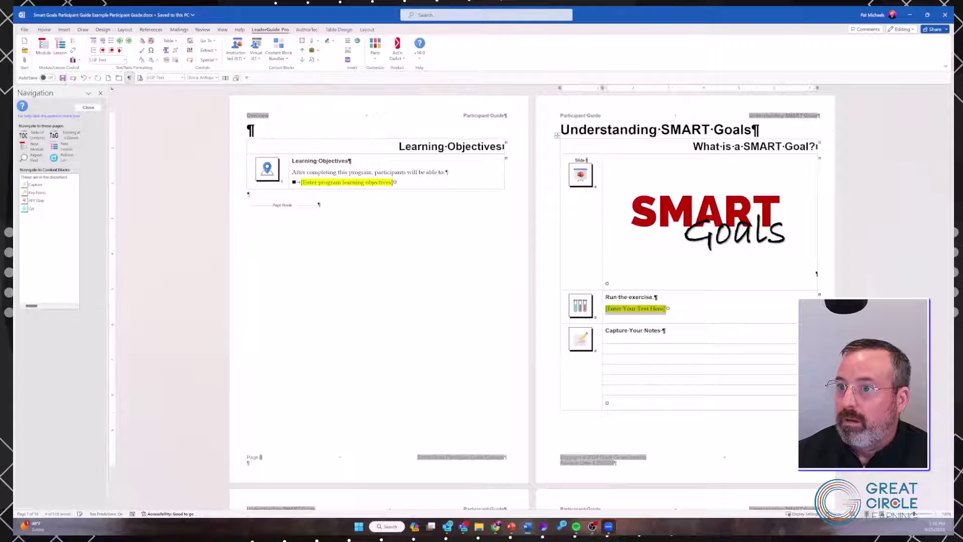
Archive the participant guide's Understanding SMART Goal module to the Local Library as "Understanding SMART Goal_Archived Module".
click(75, 61)
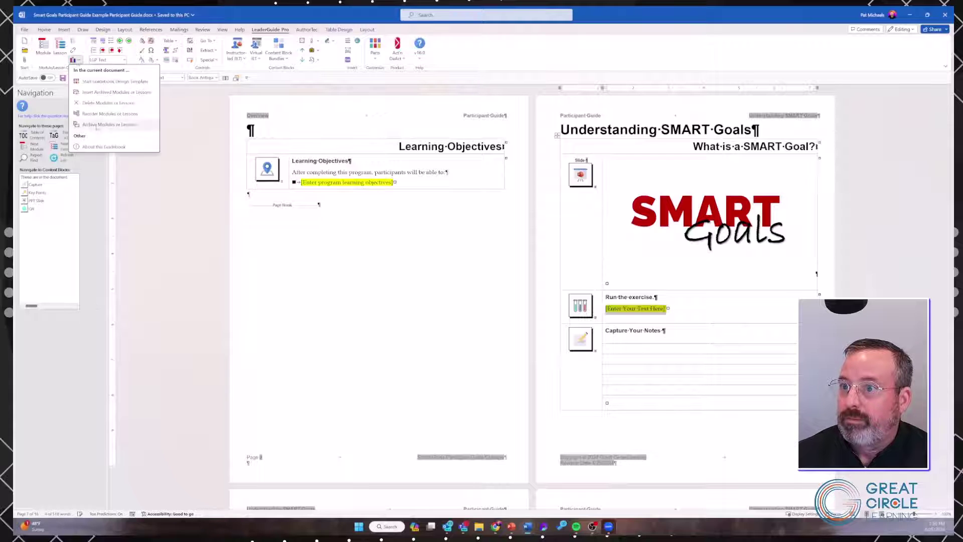
click(101, 122)
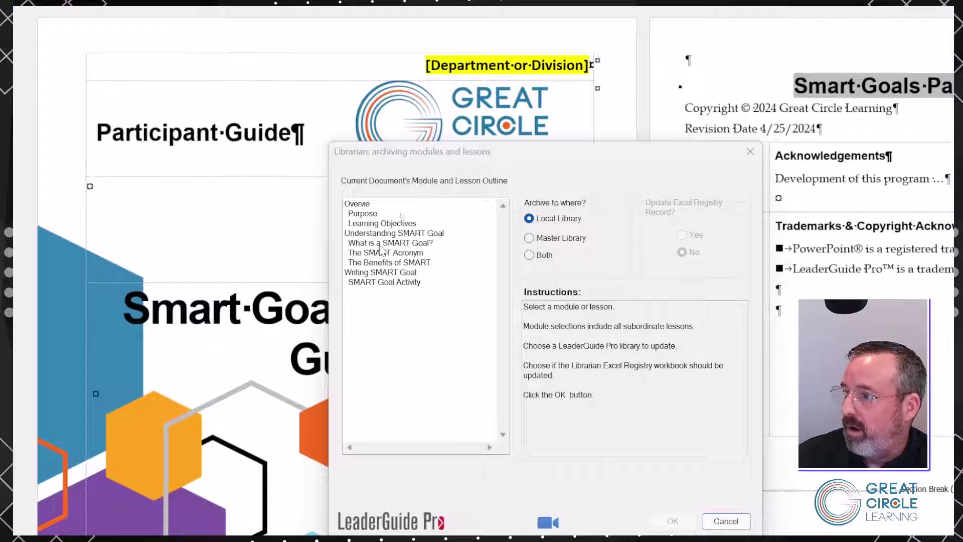
click(376, 233)
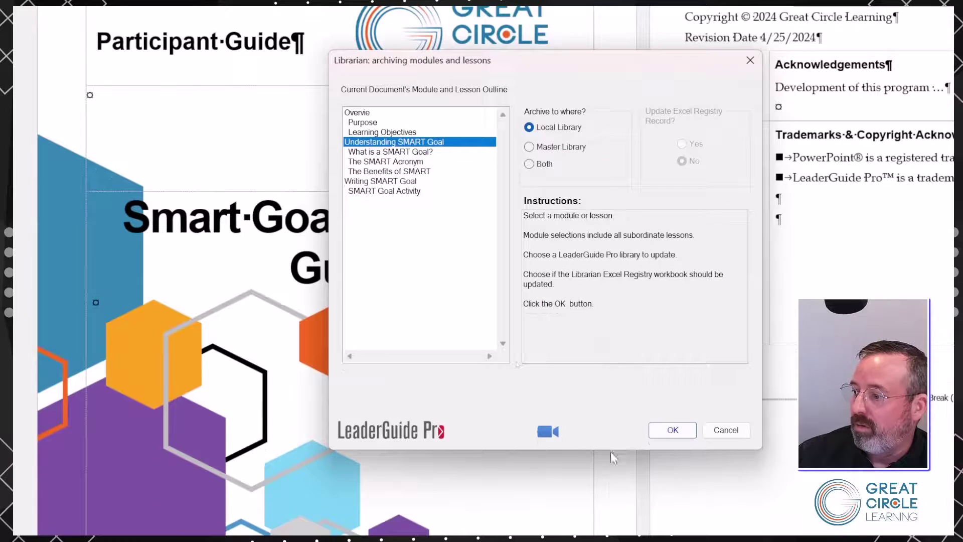
click(672, 521)
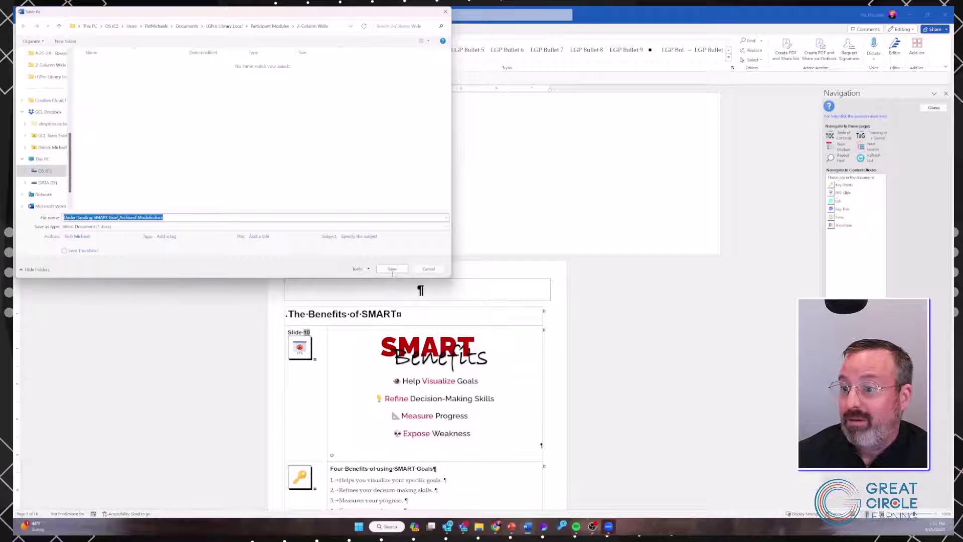
click(393, 269)
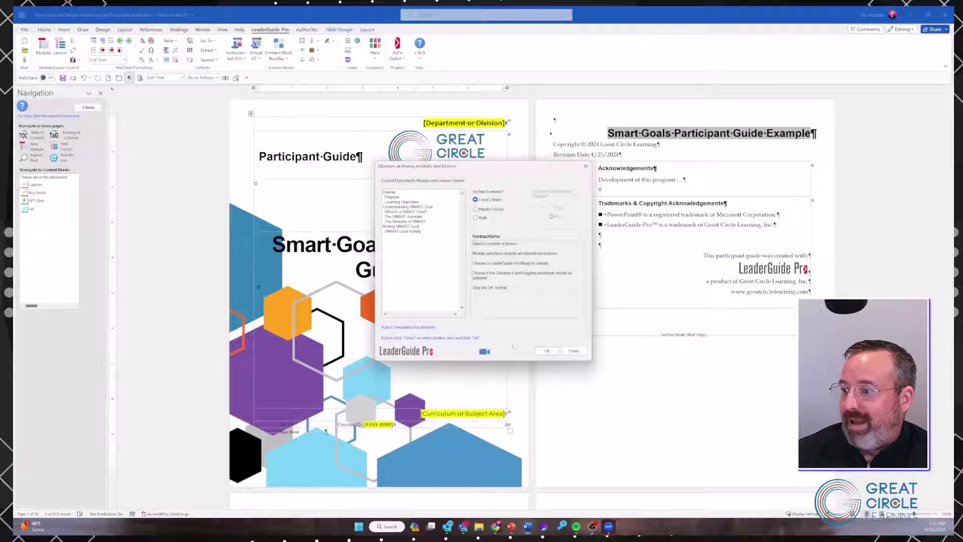
click(573, 351)
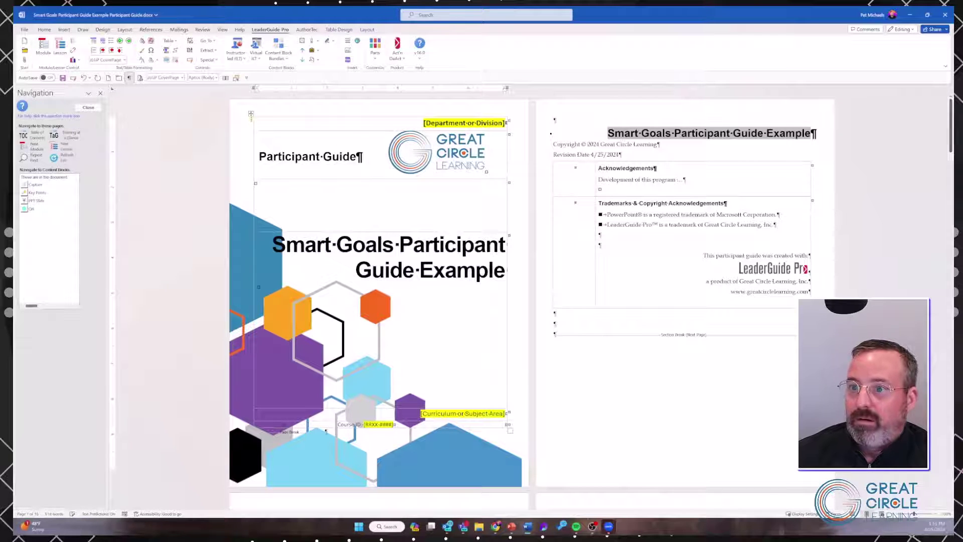
click(24, 50)
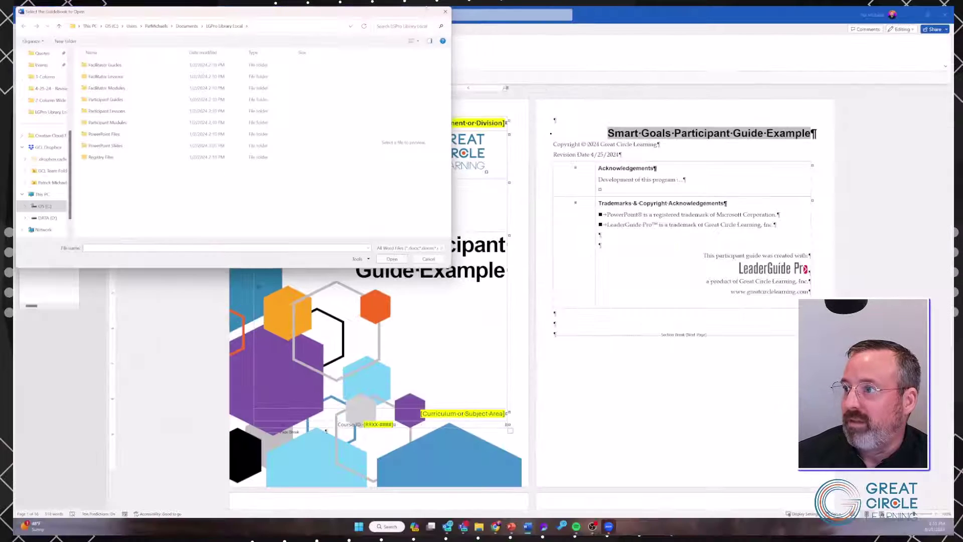
click(445, 11)
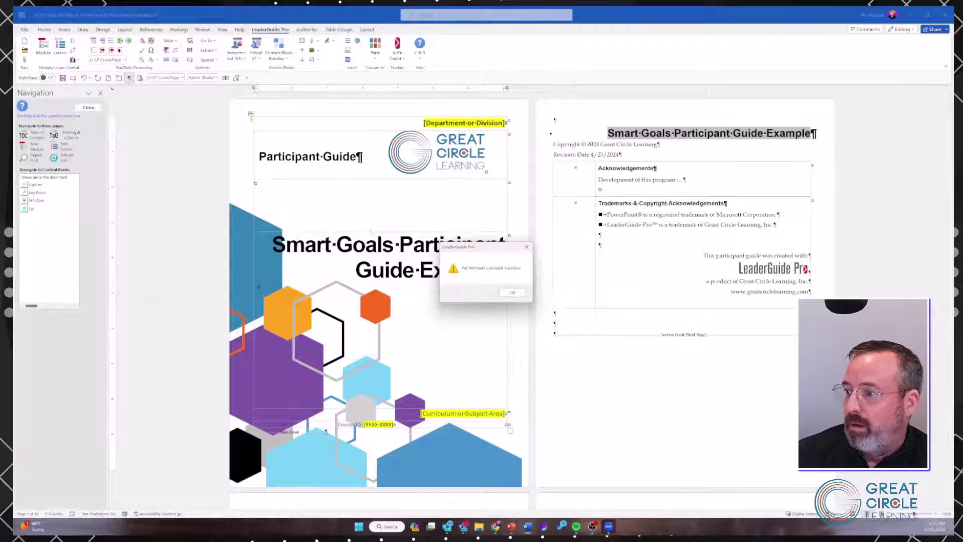
click(512, 292)
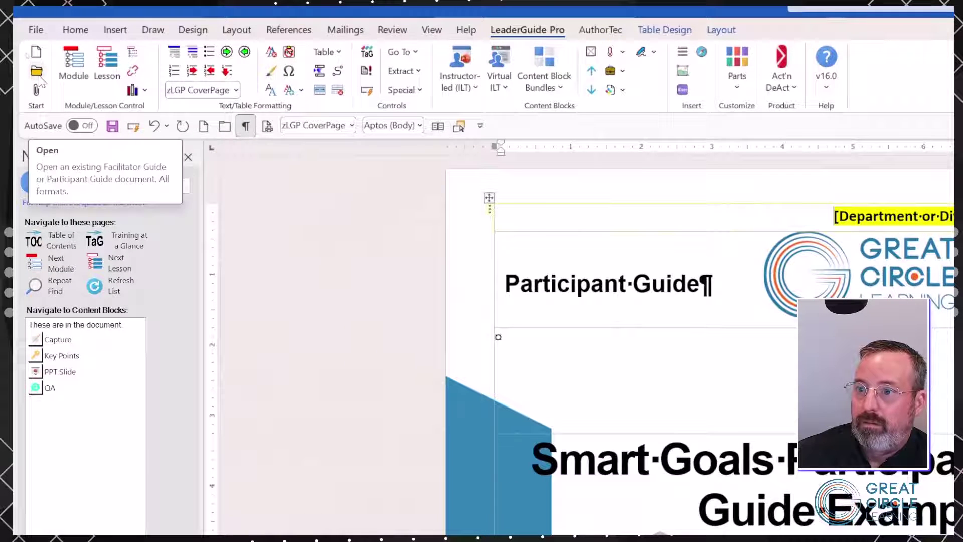
Open "Understanding SMART Goal_Archived Module.docx" from the local library's Participant Modules, 2-Column Wide folder, and review it through The SMART Acronym lesson.
click(37, 74)
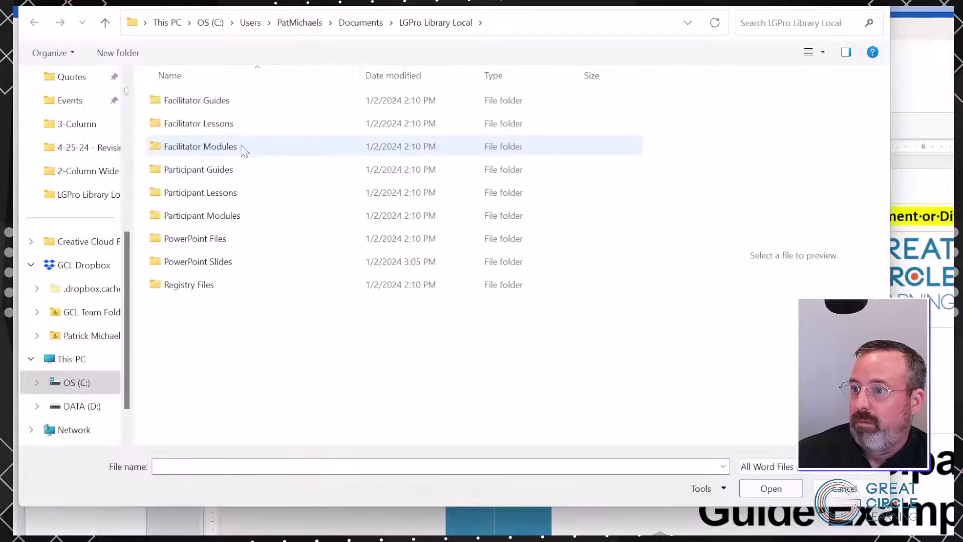
click(207, 171)
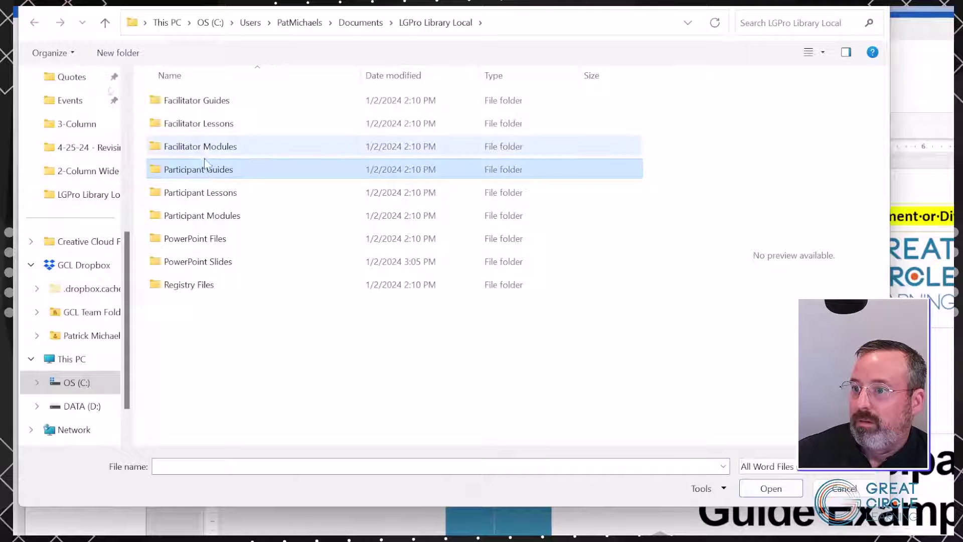
double_click(200, 215)
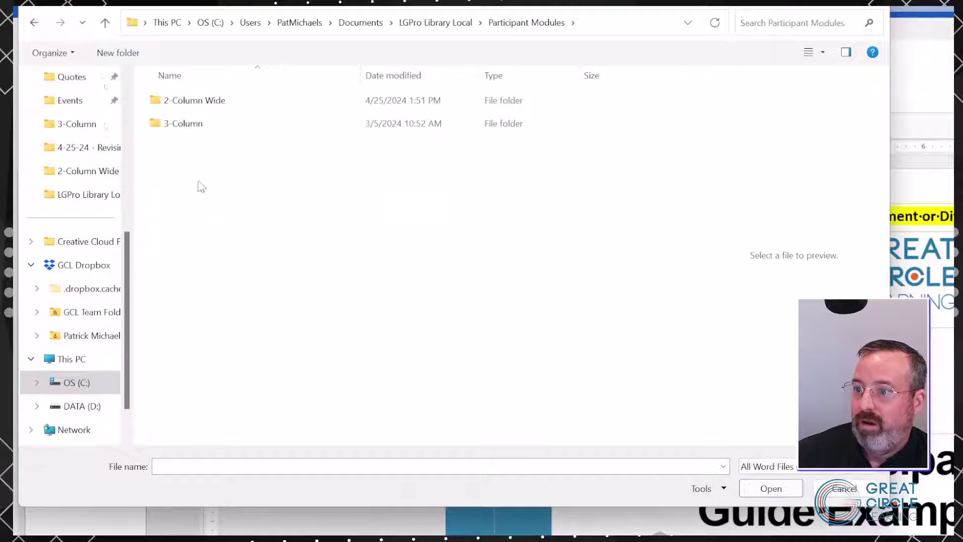
double_click(186, 107)
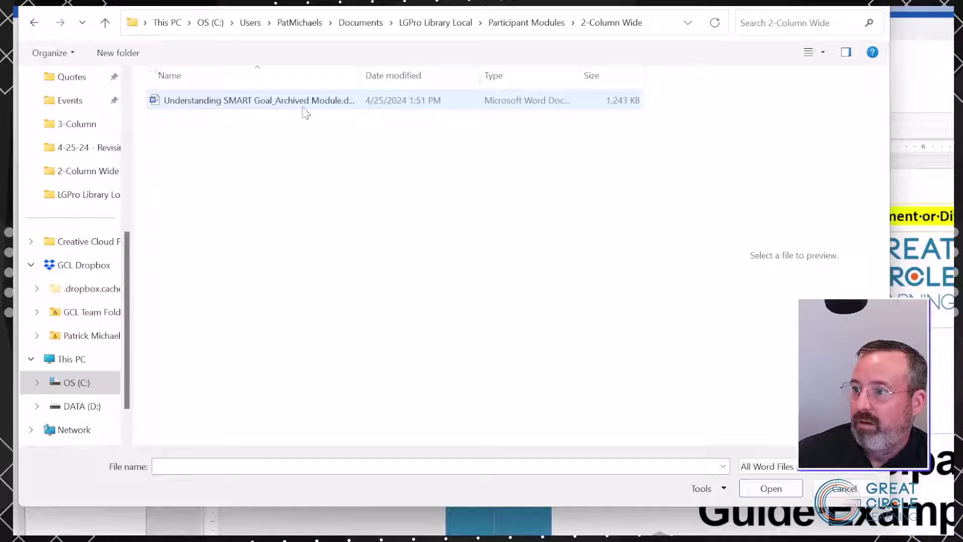
click(288, 107)
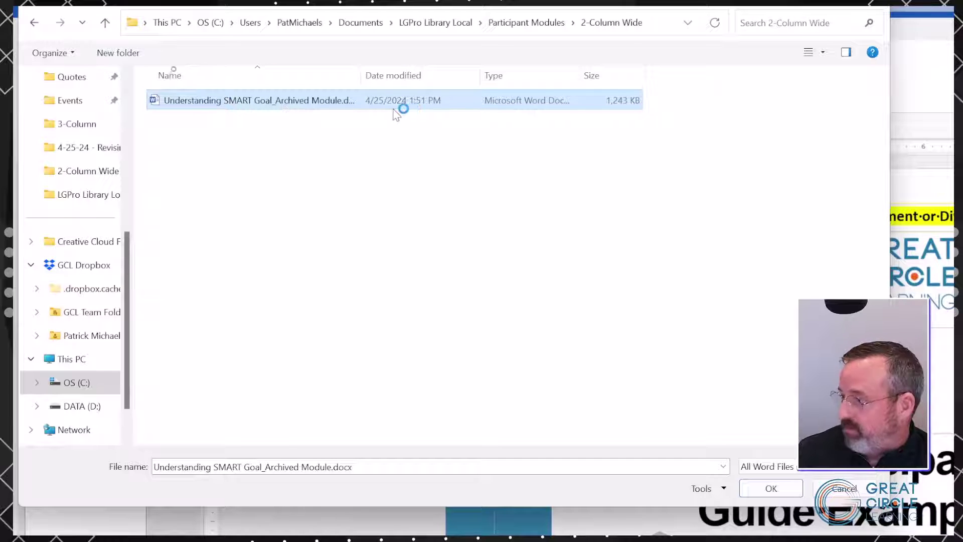
double_click(207, 113)
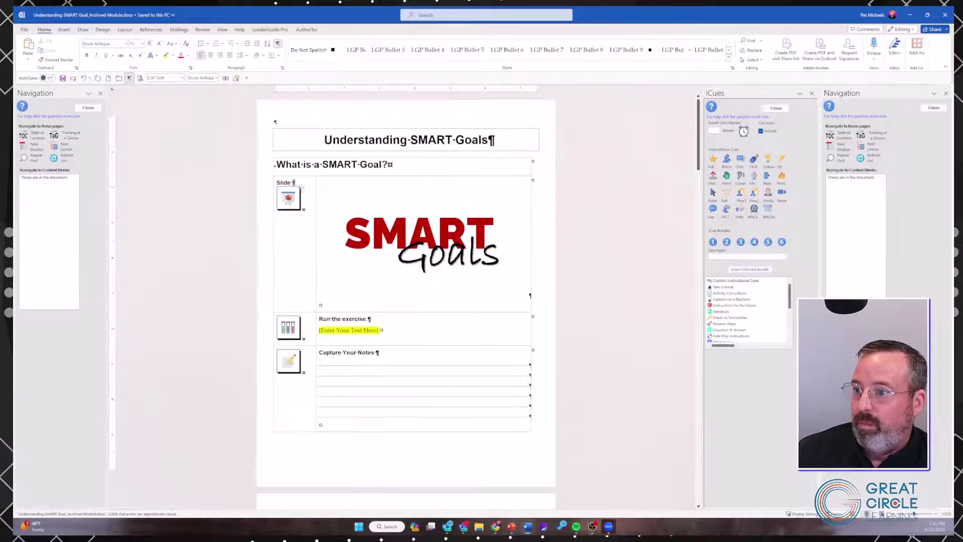
scroll(315, 173, down, 3)
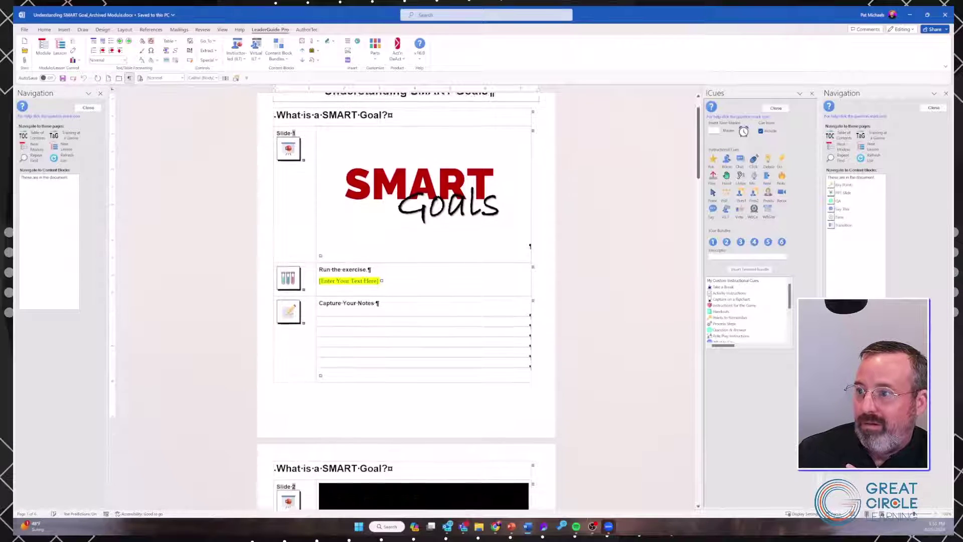
scroll(406, 301, down, 15)
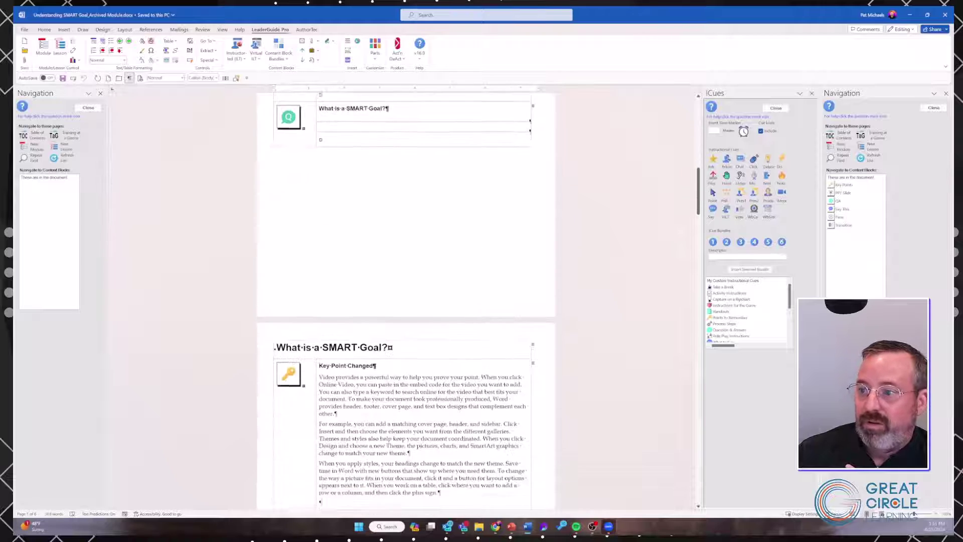
scroll(406, 301, down, 9)
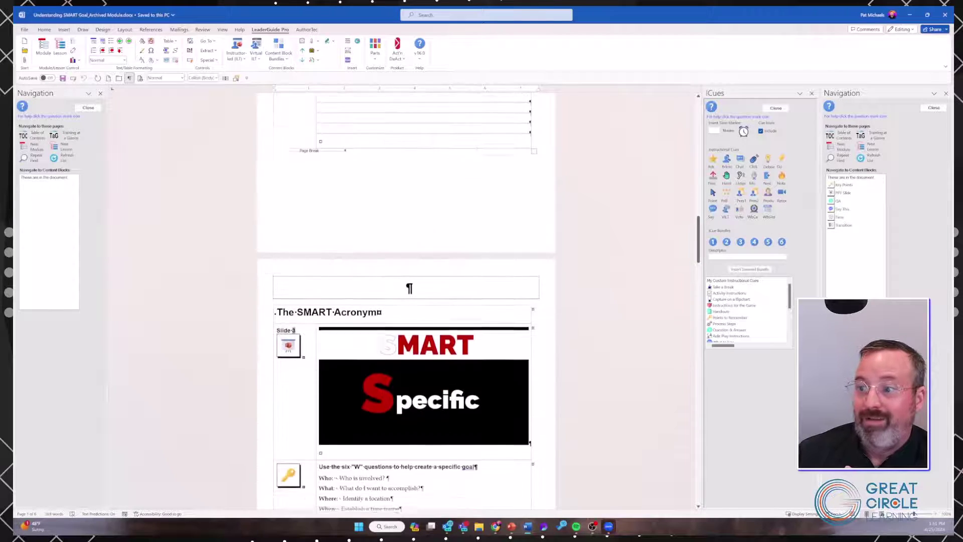
scroll(407, 301, down, 1)
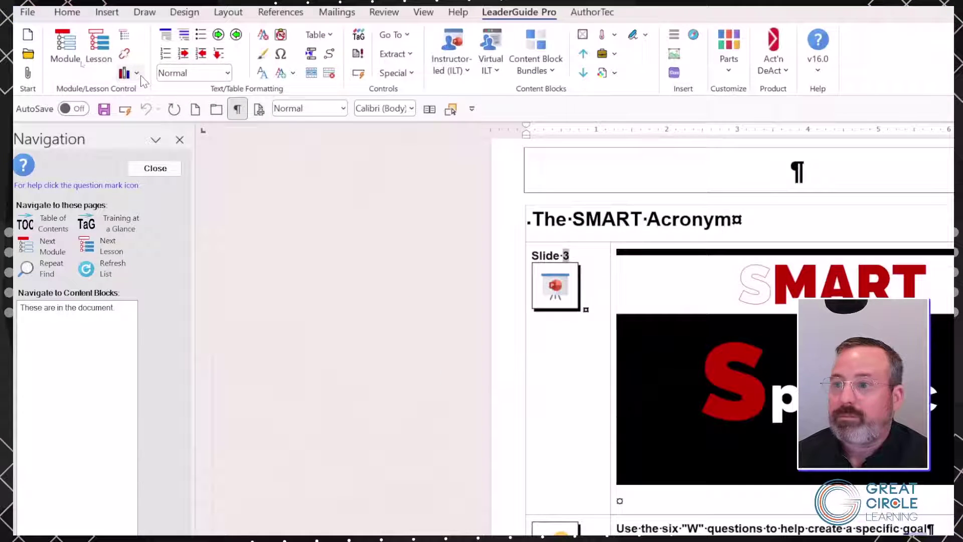
Show the module and lesson control options for the archived module, and close the Navigation pane.
click(135, 74)
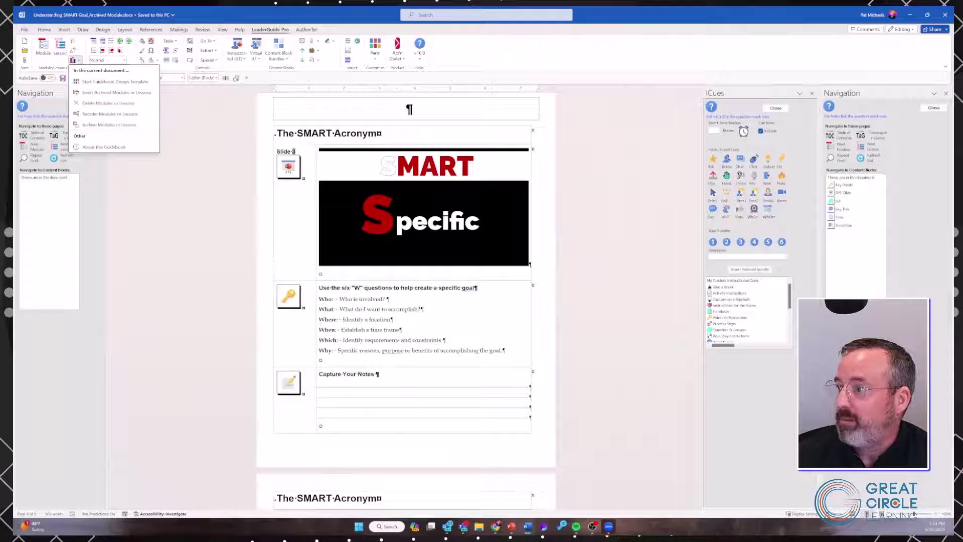
click(932, 108)
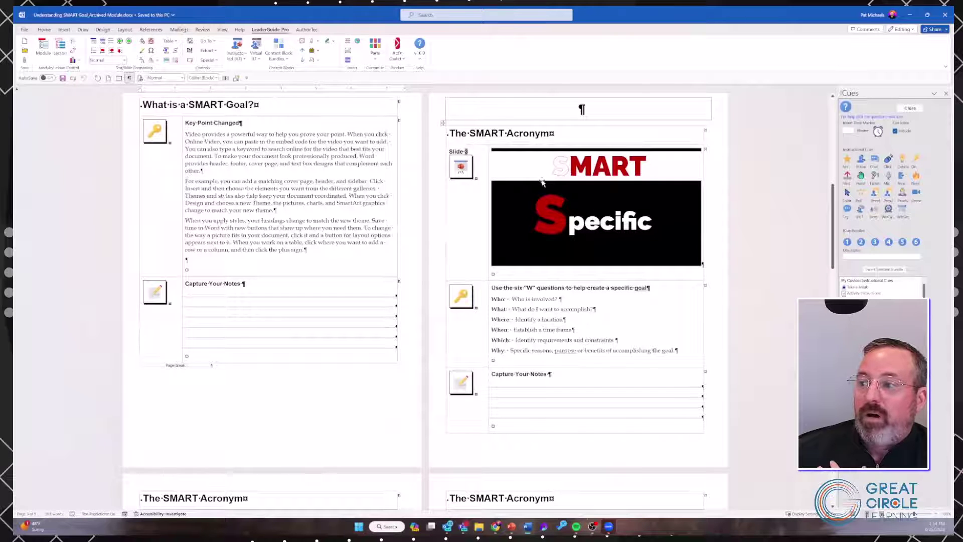
Insert a PPT Slide content block between the Key Point Changed and Capture Your Notes blocks, and update the slide numbering.
scroll(542, 182, up, 3)
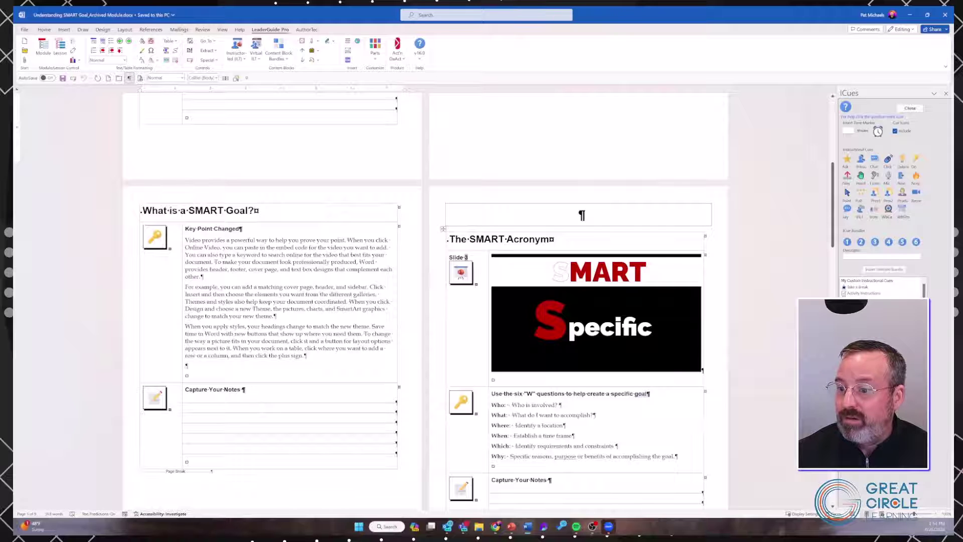
click(187, 460)
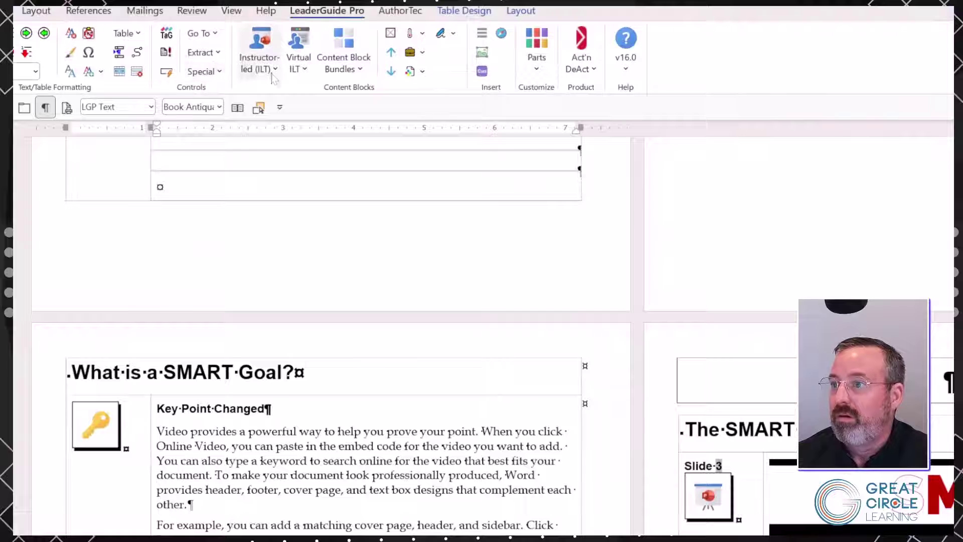
click(272, 78)
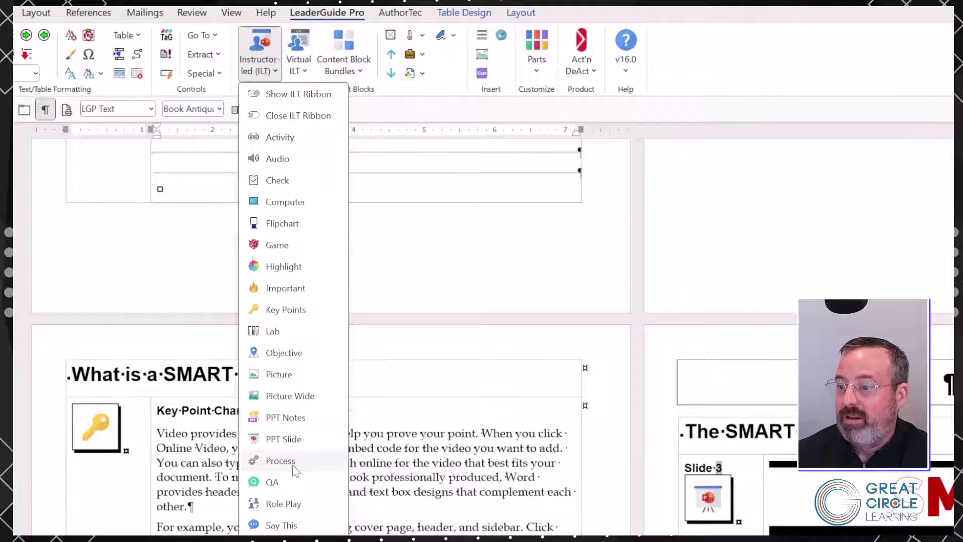
click(287, 440)
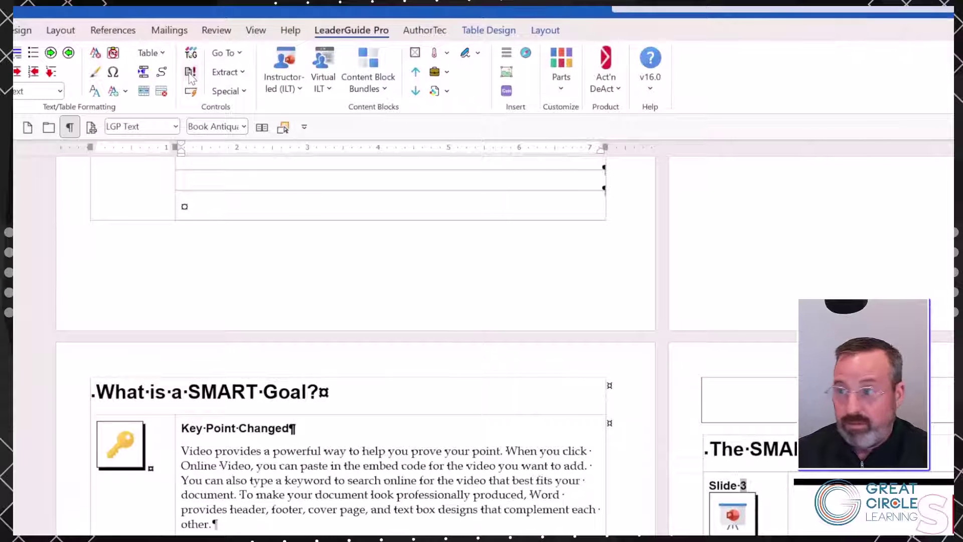
click(190, 73)
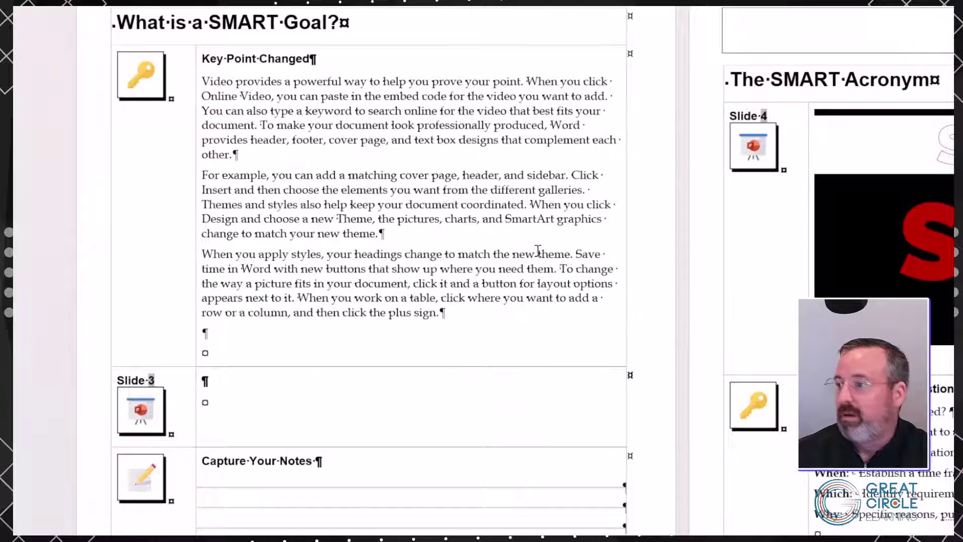
scroll(537, 249, up, 2)
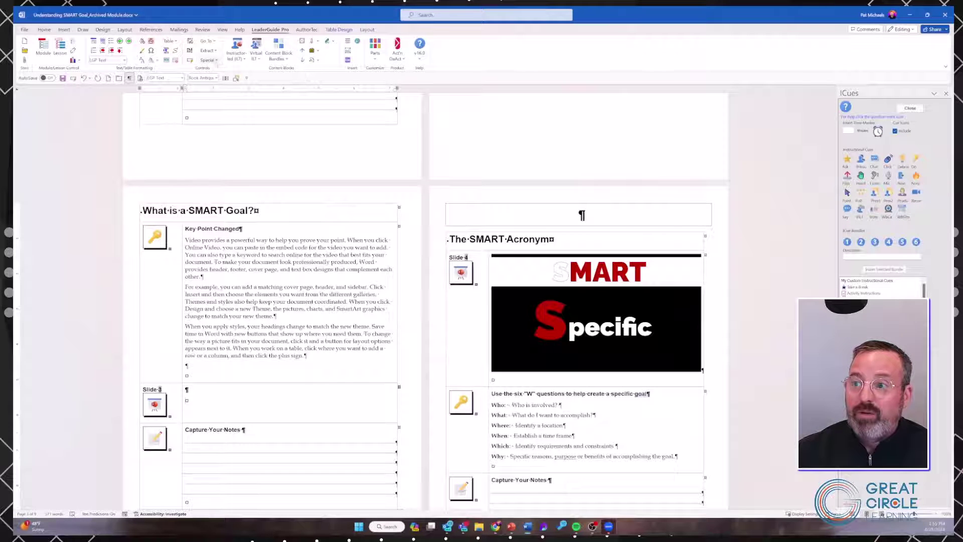
Check the PowerPoint slide image options, and switch to Chrome to select the link of the "PowerPoint Masterclass: Session 3" video.
click(215, 61)
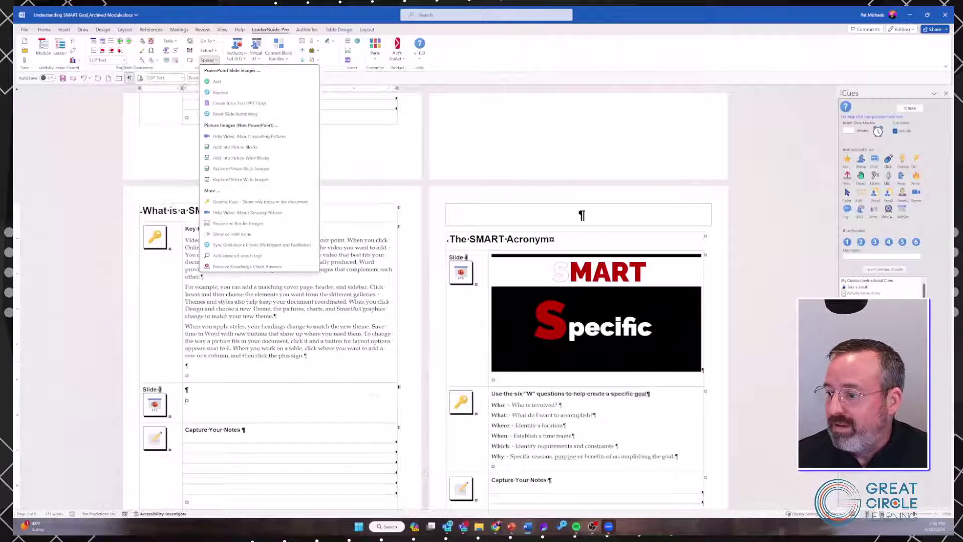
mouse_move(497, 531)
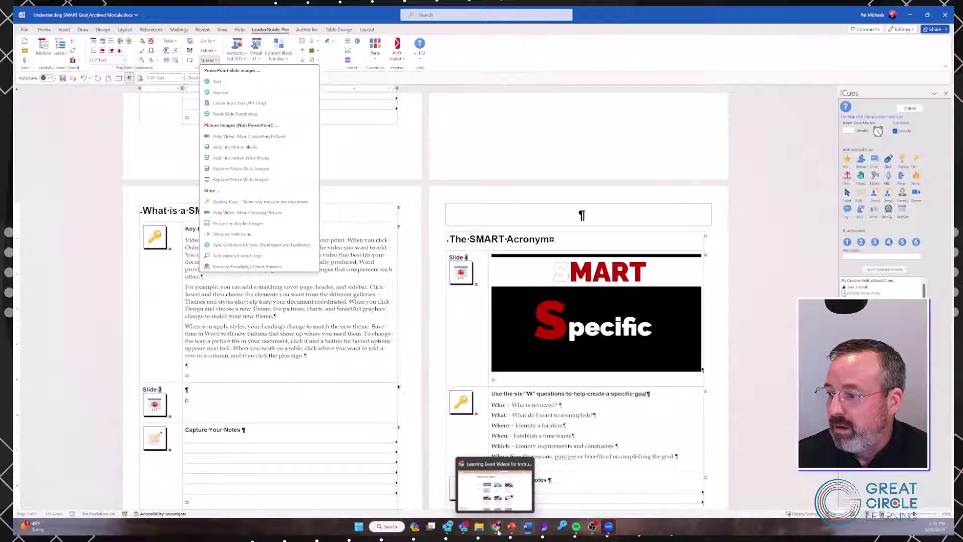
click(498, 531)
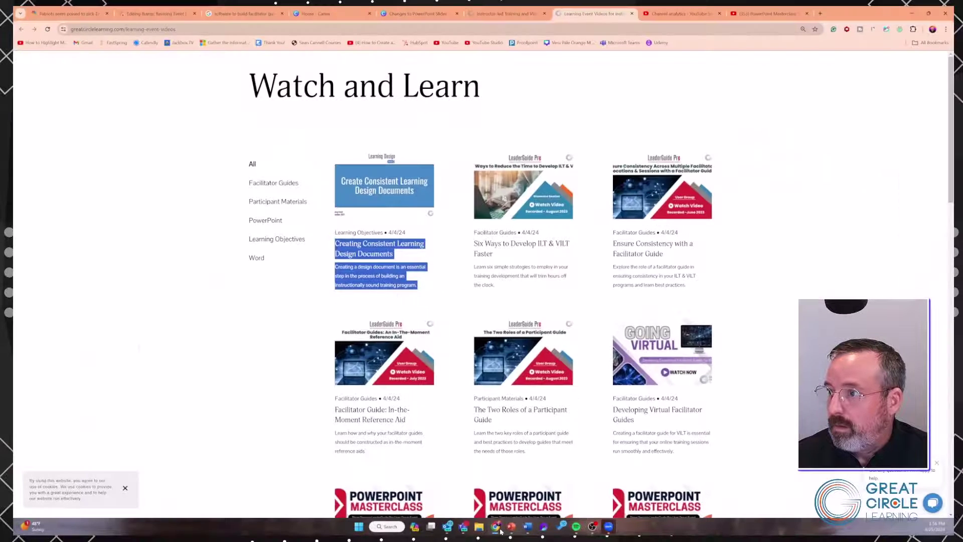
click(751, 15)
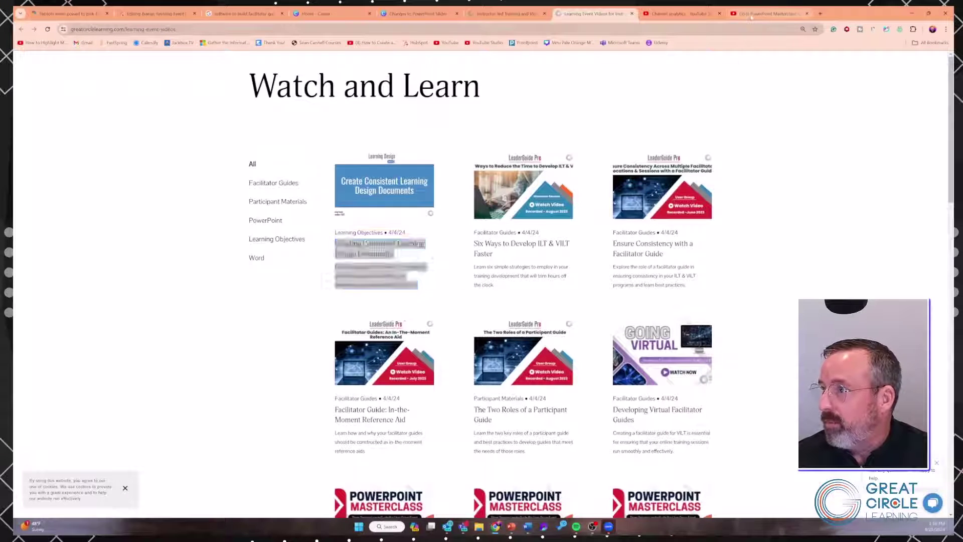
click(115, 29)
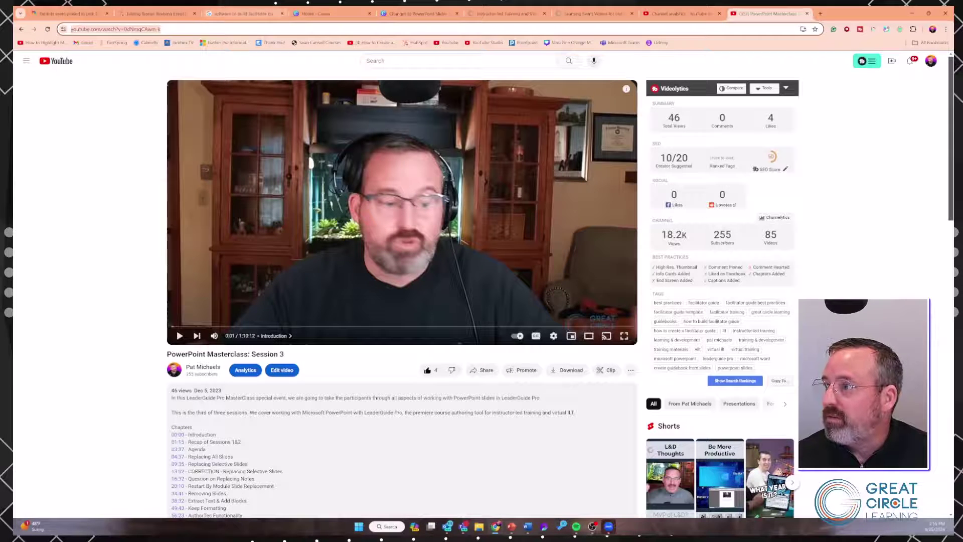
Check the Upcoming Events page and locate the PowerPoint Masterclass sessions on the Watch and Learn page.
click(585, 15)
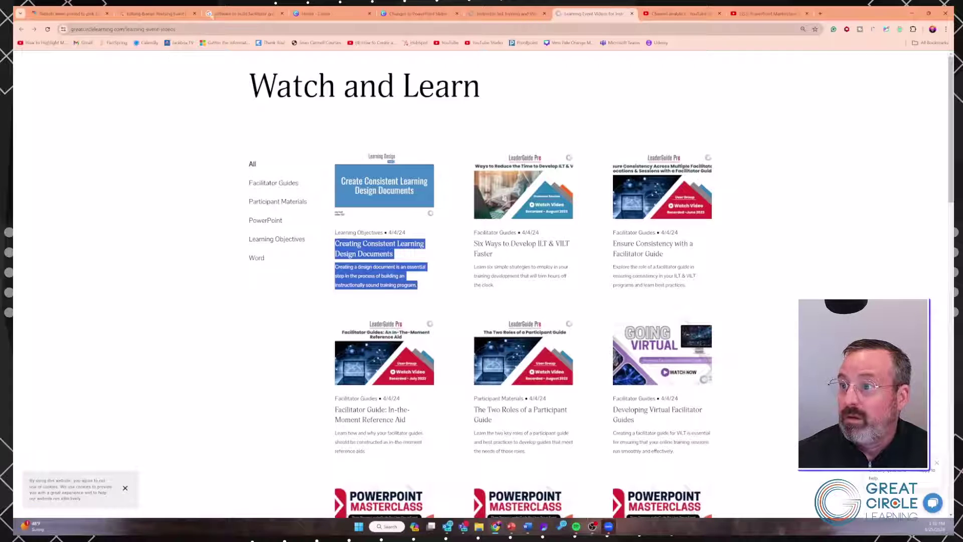
click(485, 17)
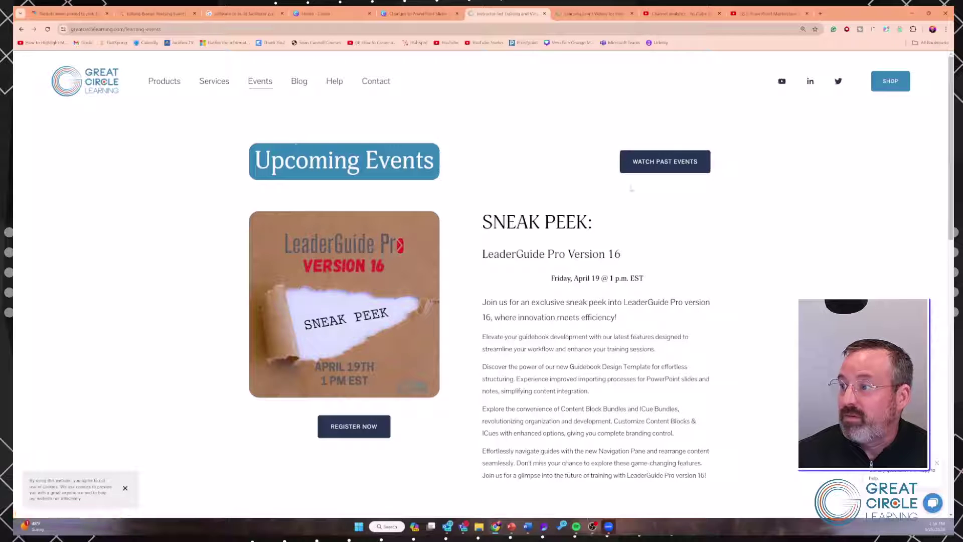
click(596, 16)
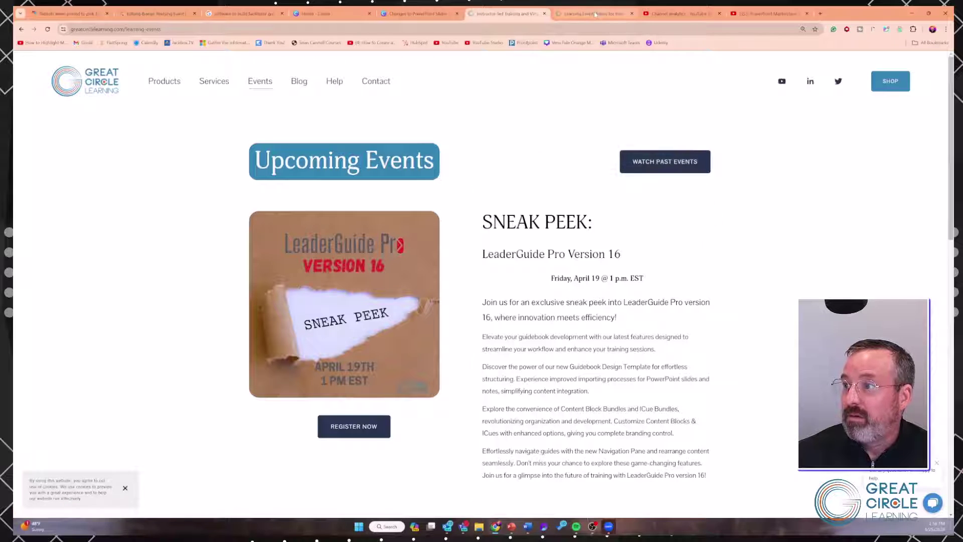
scroll(507, 426, down, 3)
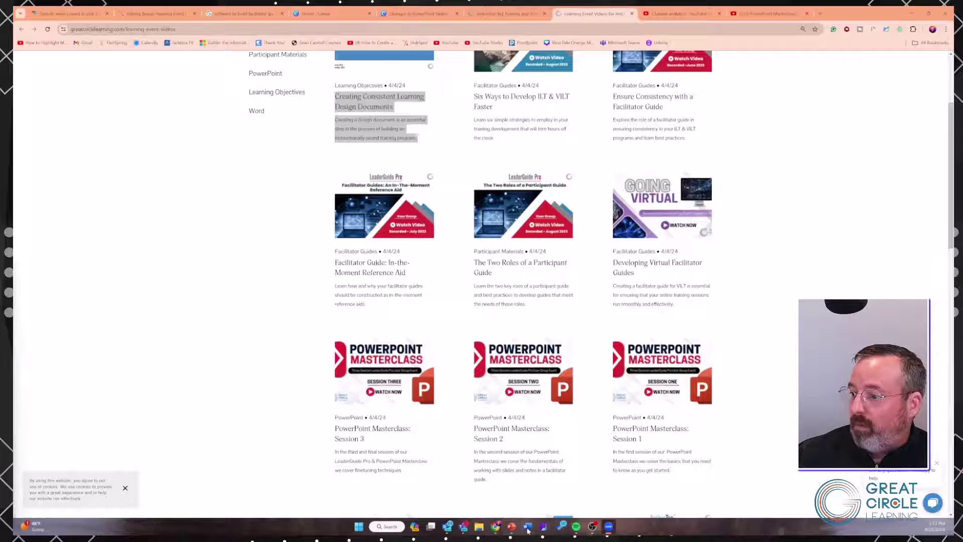
Switch back to the archived module in Word and select the Slide 4 block in The SMART Acronym lesson for deletion.
mouse_move(528, 530)
click(571, 484)
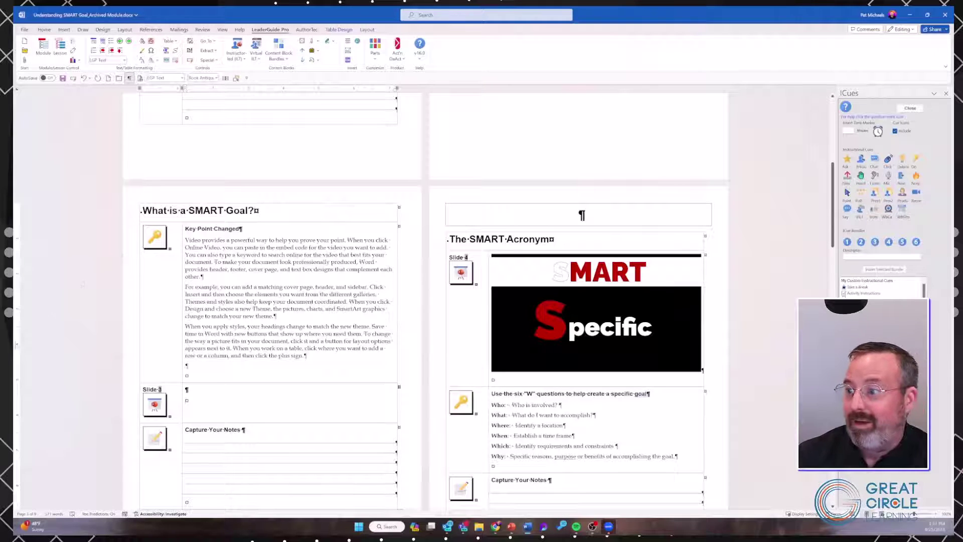
click(461, 272)
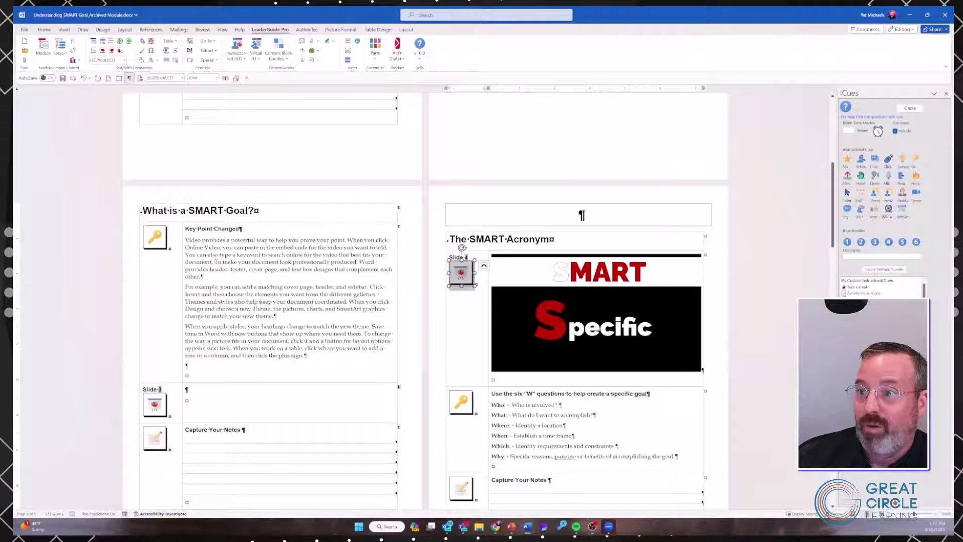
click(176, 61)
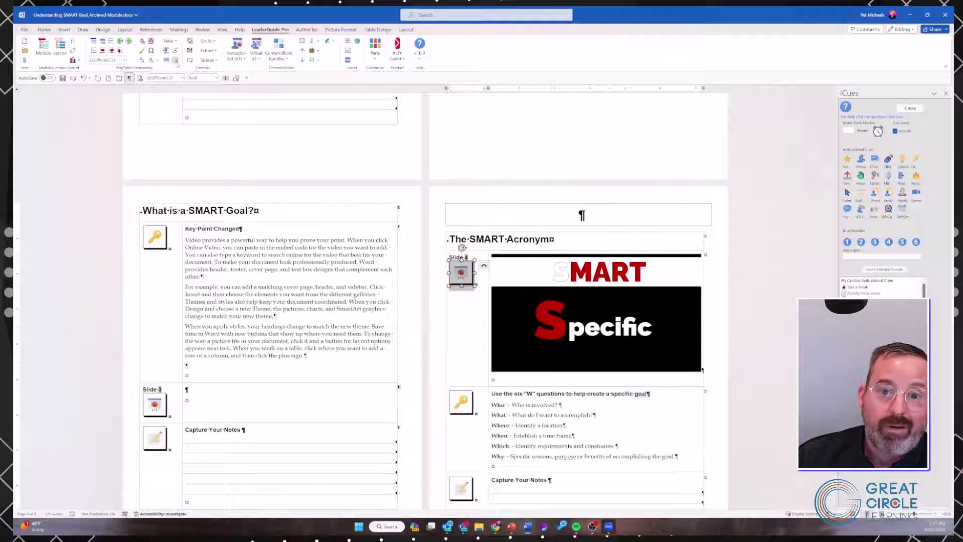